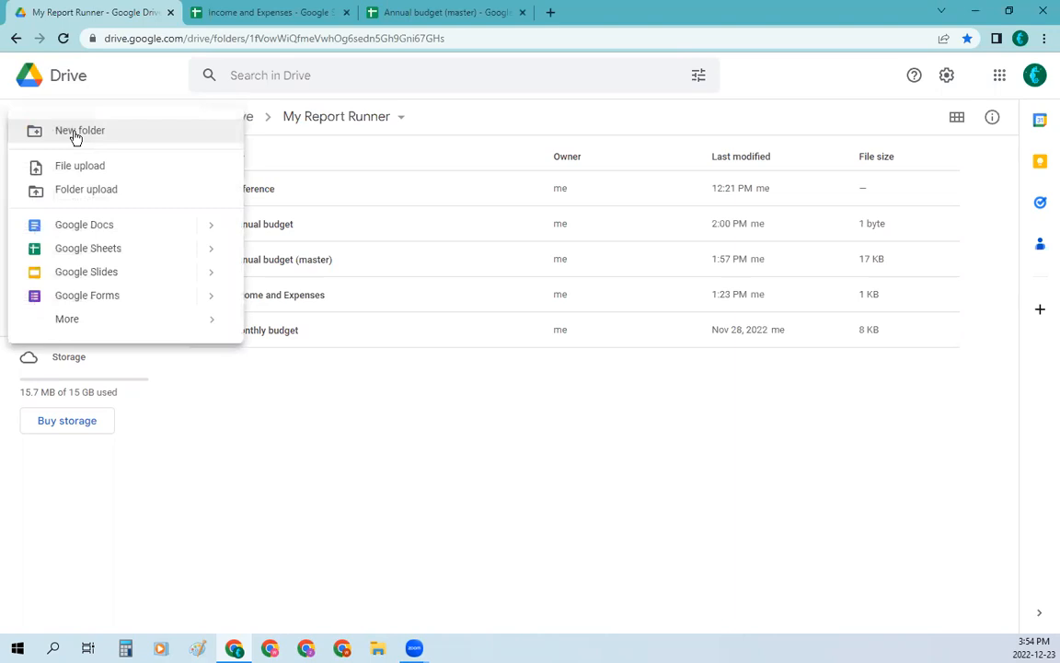
Step: Create a new Google Sheets spreadsheet from the Annual budget template in the My Report Runner folder
mouse_move(222, 254)
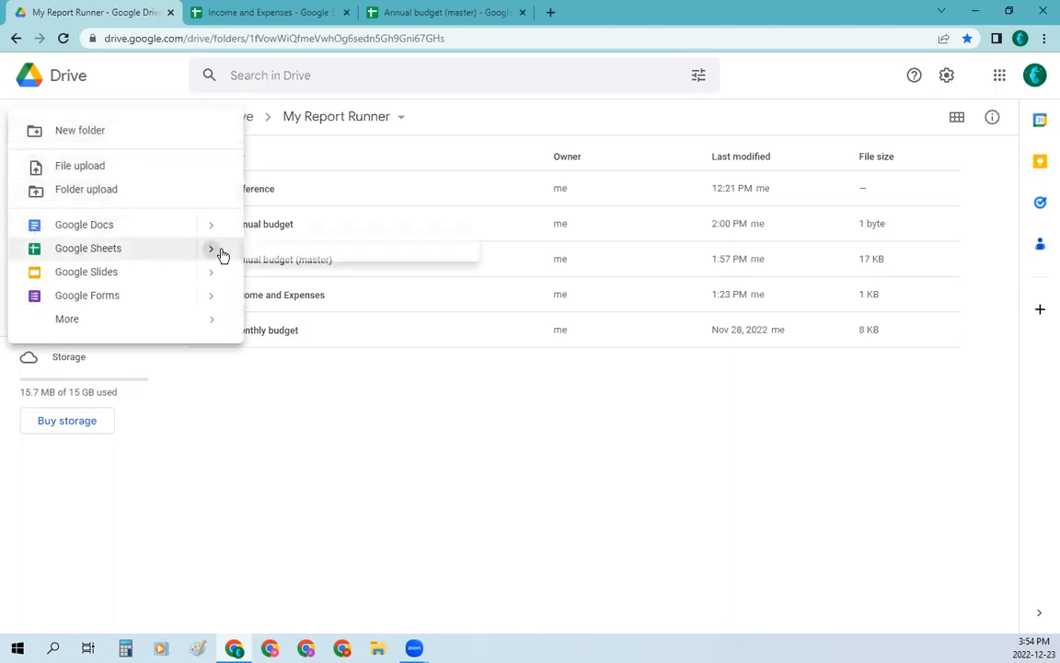
click(318, 289)
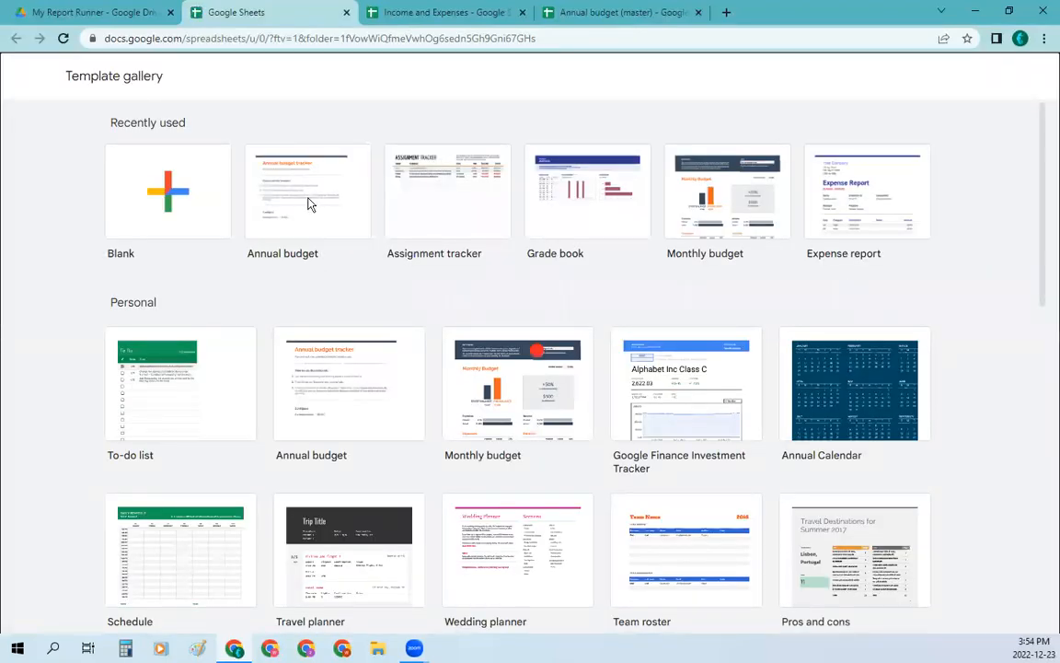
click(308, 204)
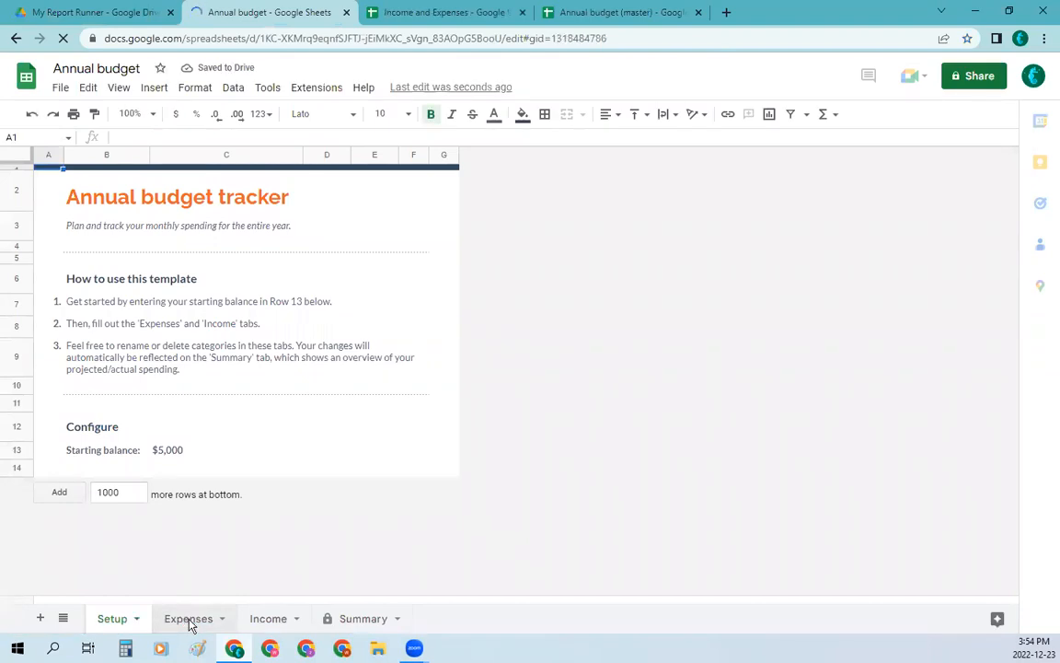
Step: Compare the new budget's Expenses sheet with the records in the Income and Expenses spreadsheet
click(188, 618)
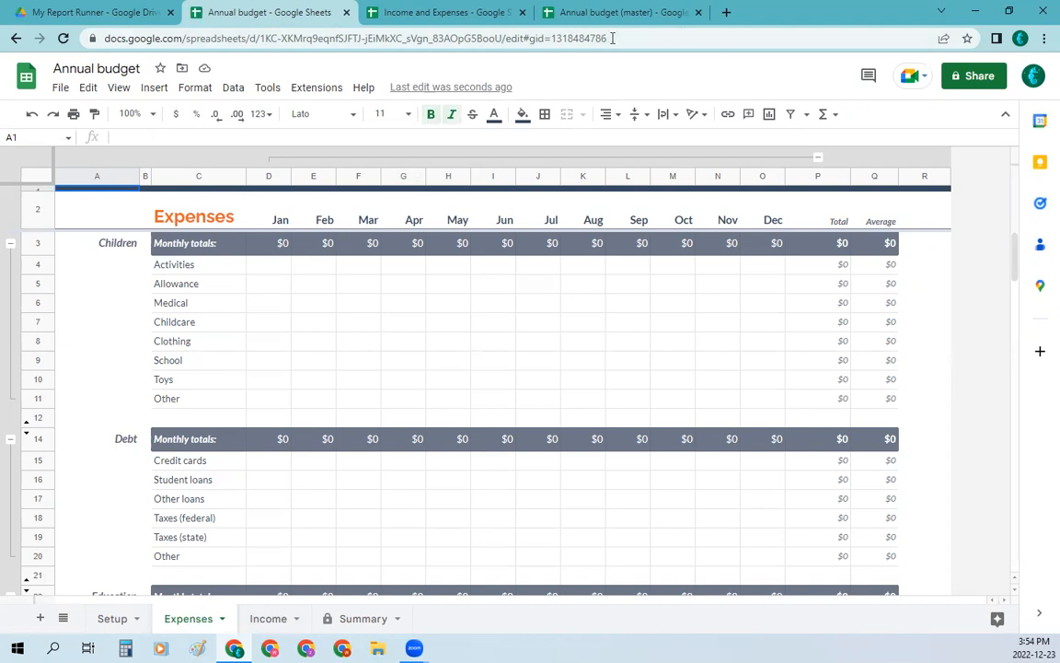
click(401, 16)
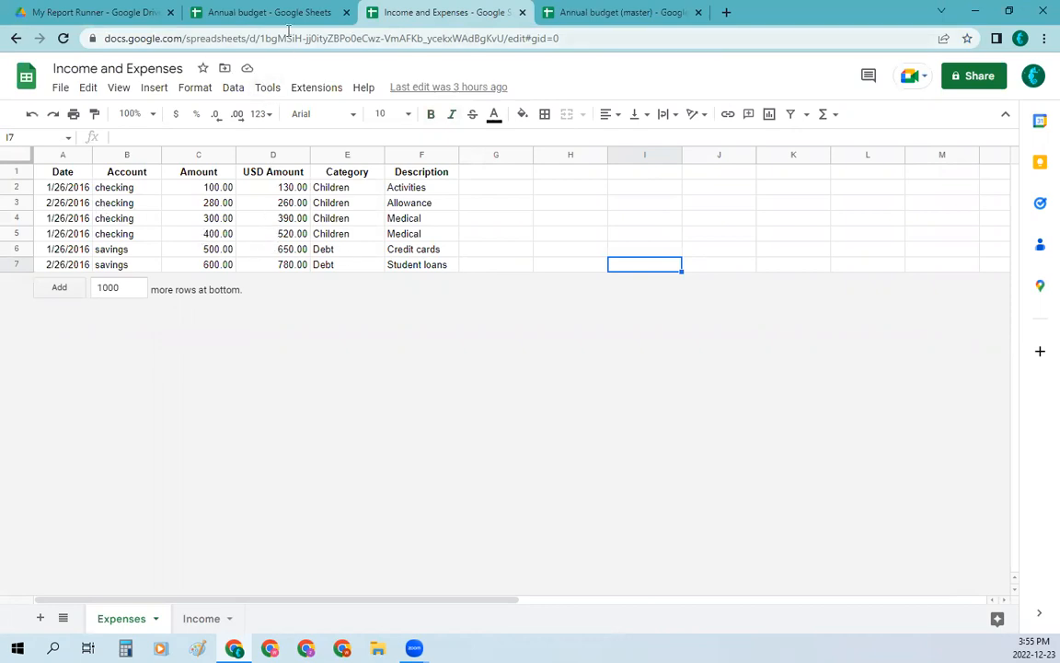
click(263, 16)
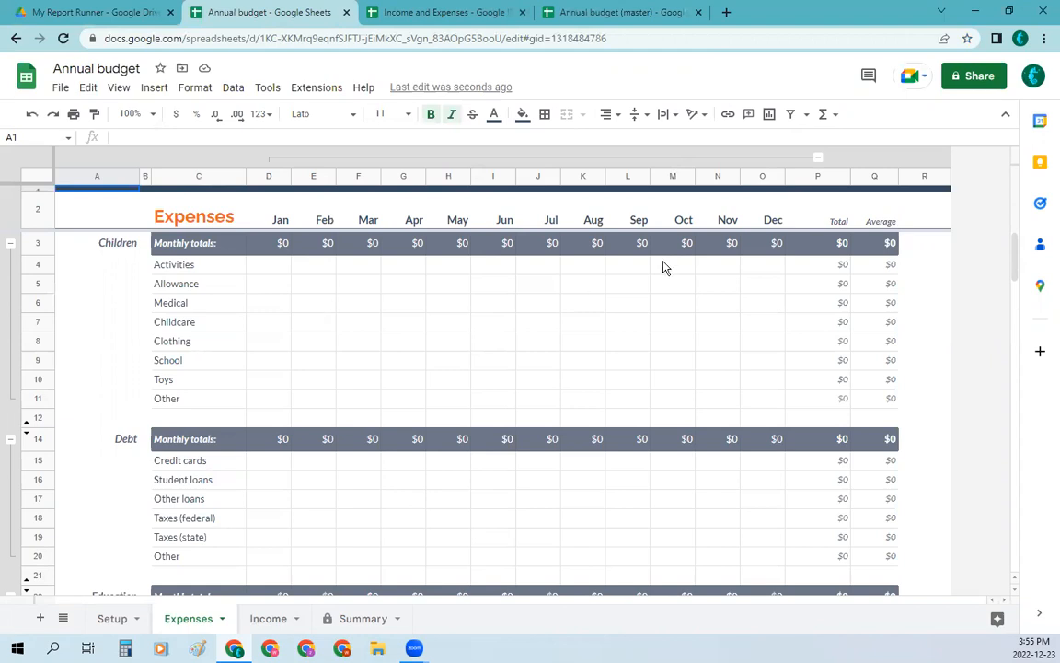
Step: In the Annual budget (master) spreadsheet, review the Report Runner commands and the marker note on Expenses header A2
click(644, 13)
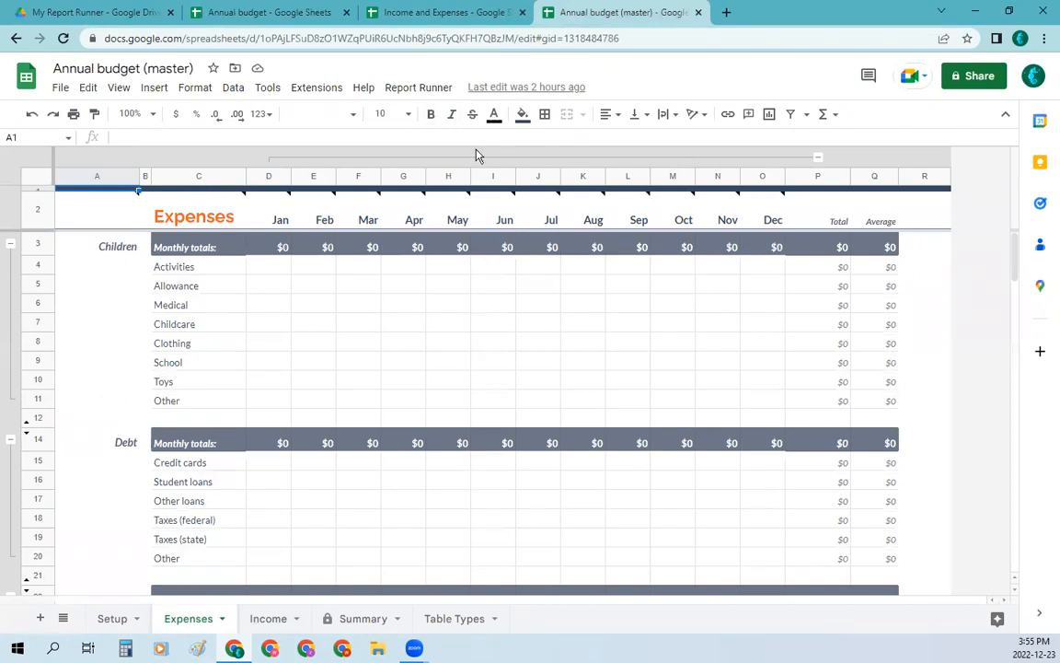
click(419, 91)
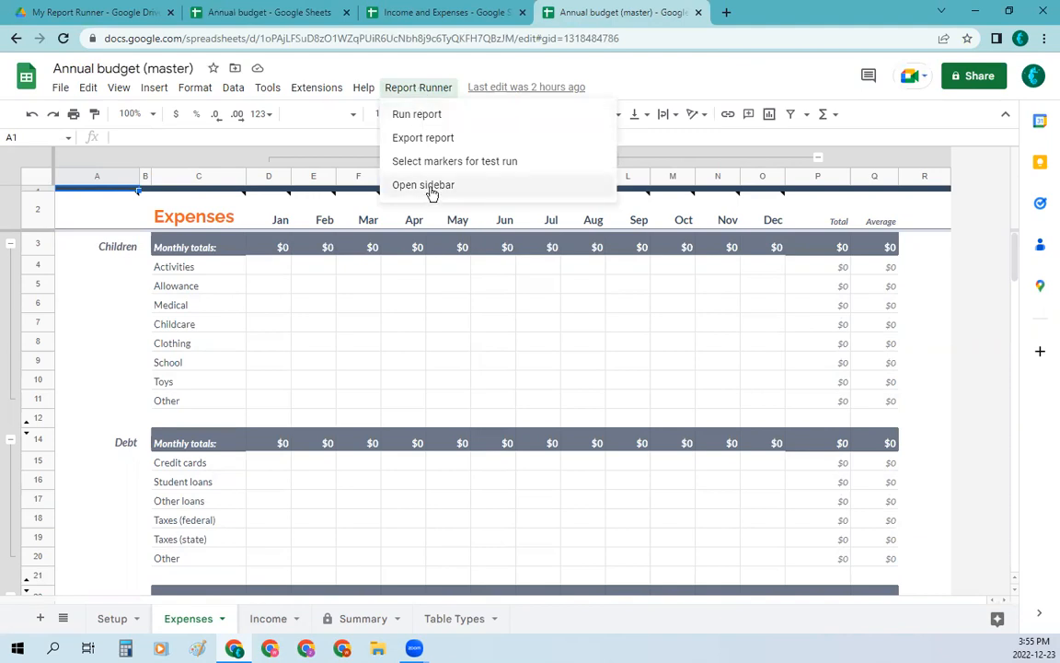
mouse_move(97, 210)
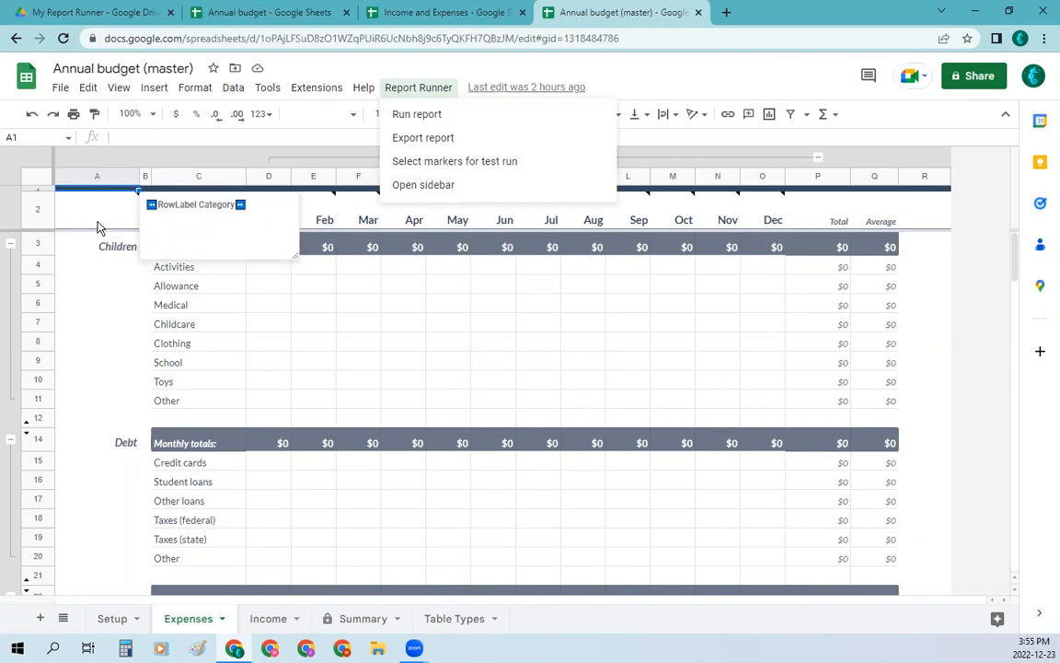
click(98, 210)
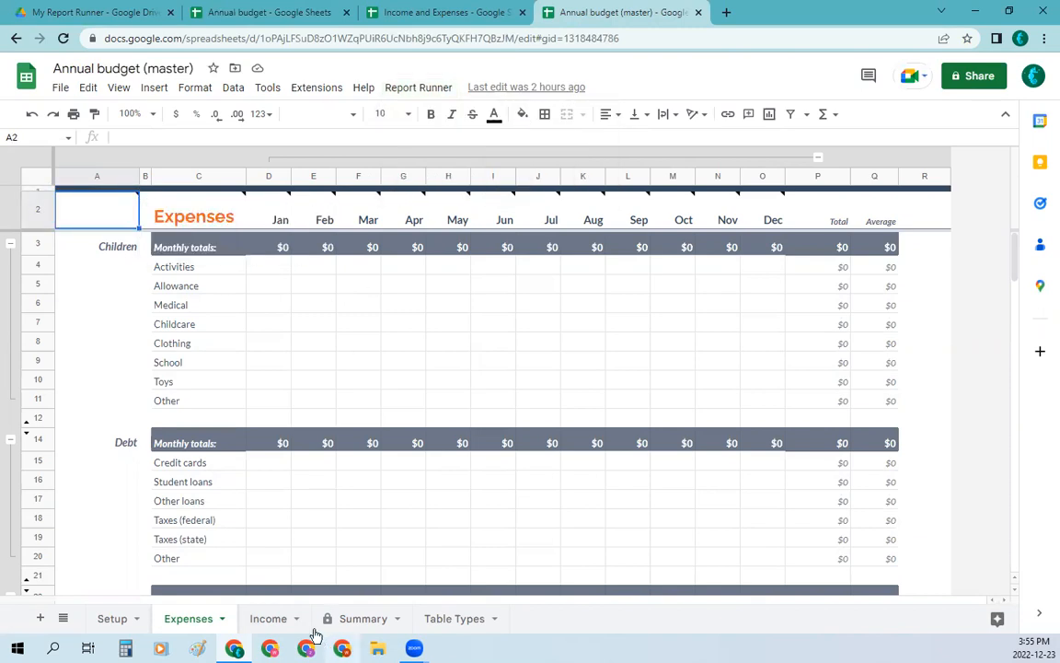
Step: Request the Report Runner sidebar for header cell A2 on the master's Income sheet
click(272, 626)
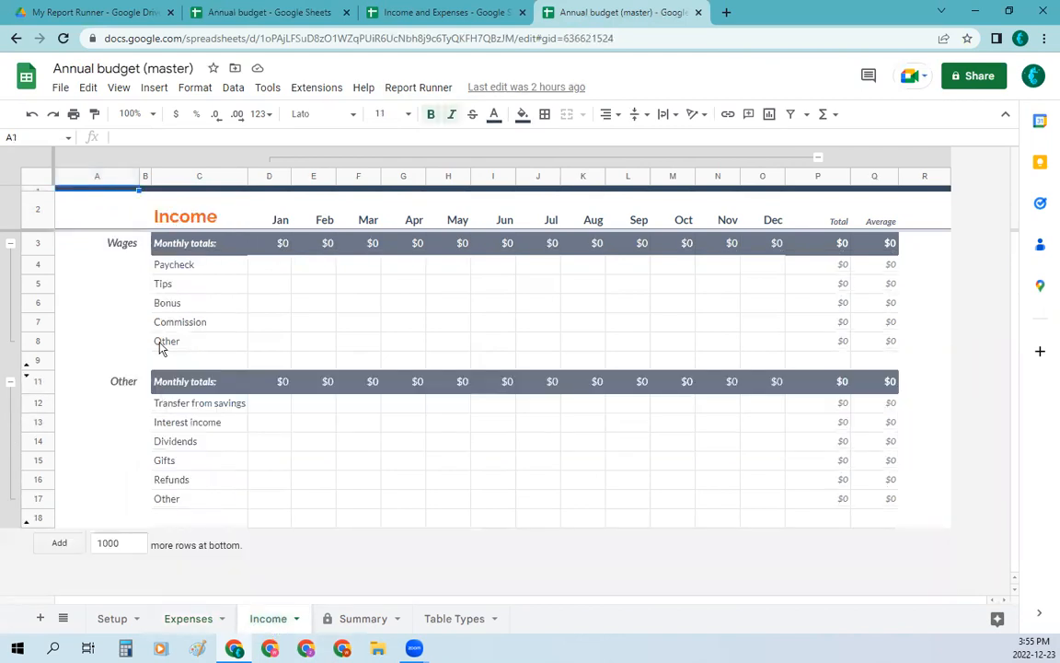
click(112, 219)
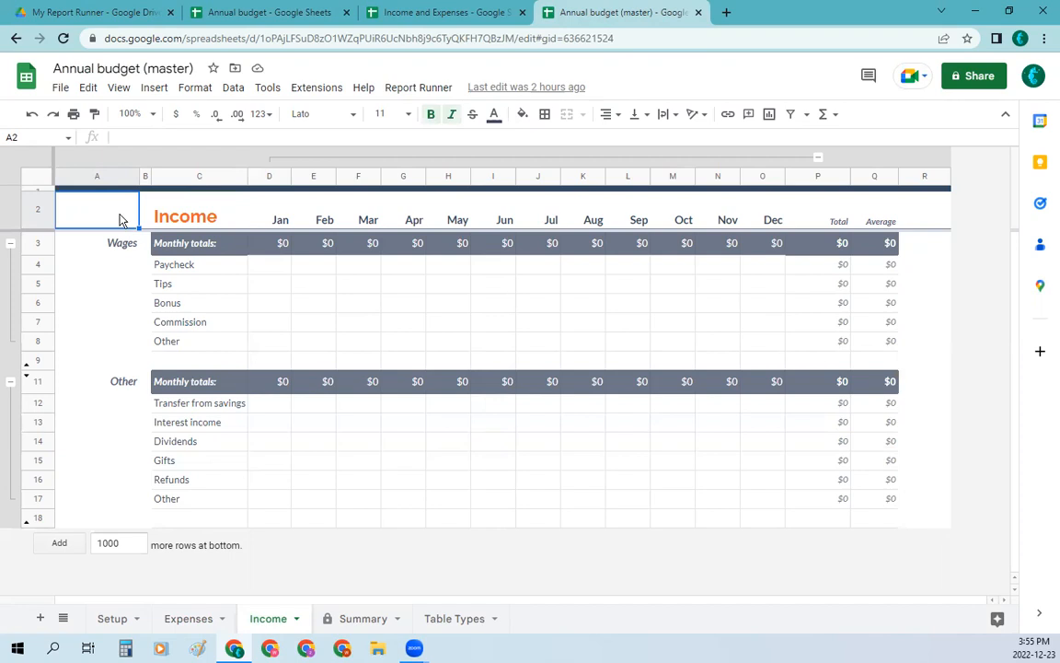
click(414, 92)
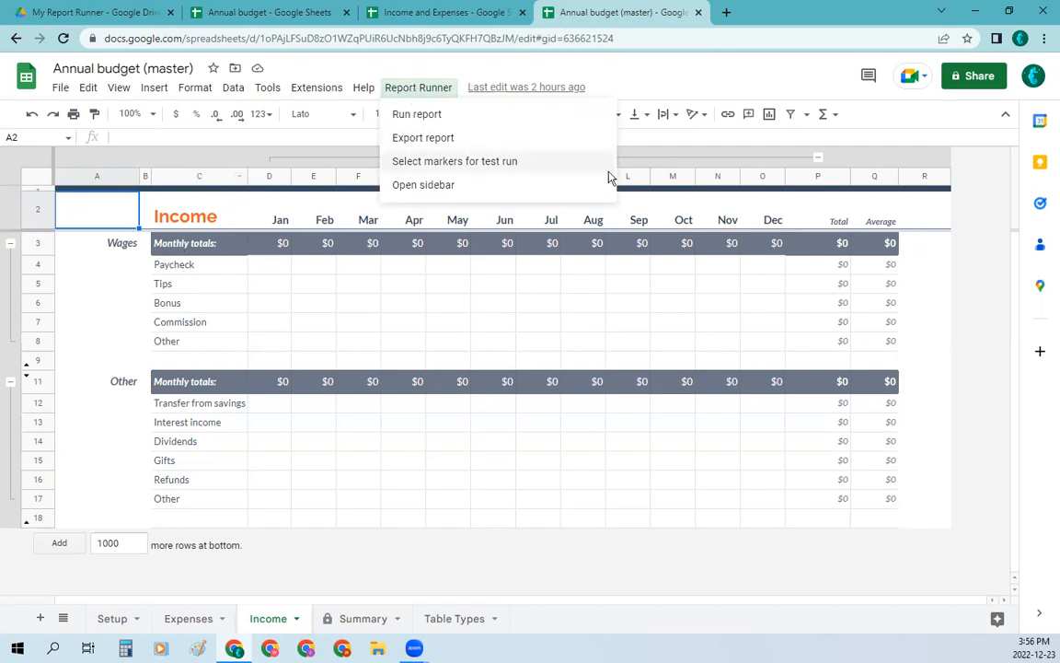
click(448, 187)
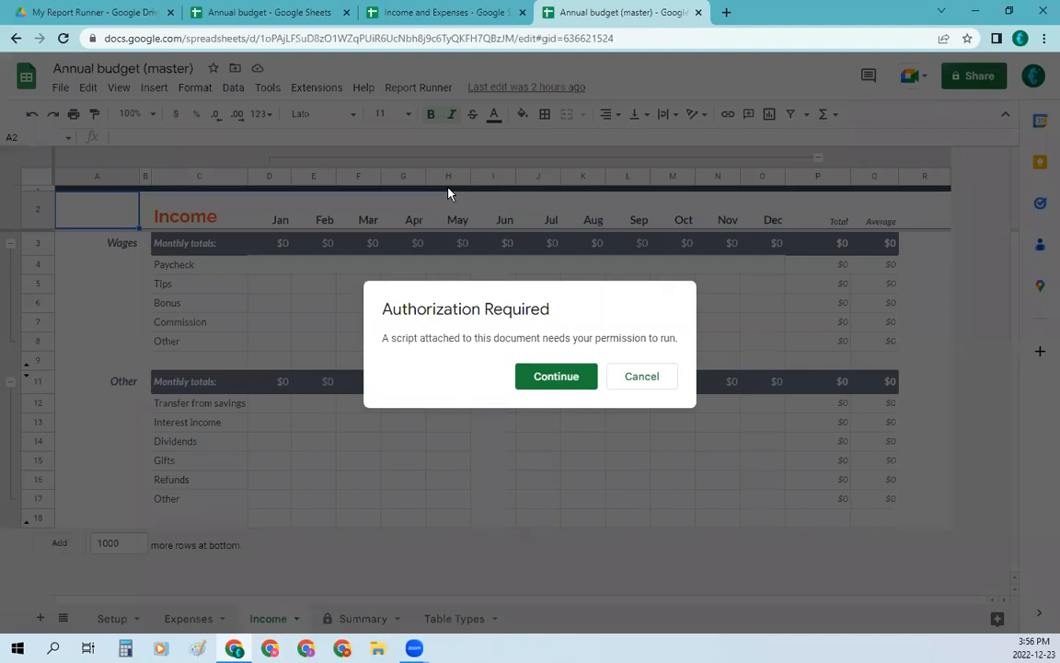
Step: Authorize My Report Runner (master) to access the signed-in Google account, proceeding past the unverified app warning
click(555, 376)
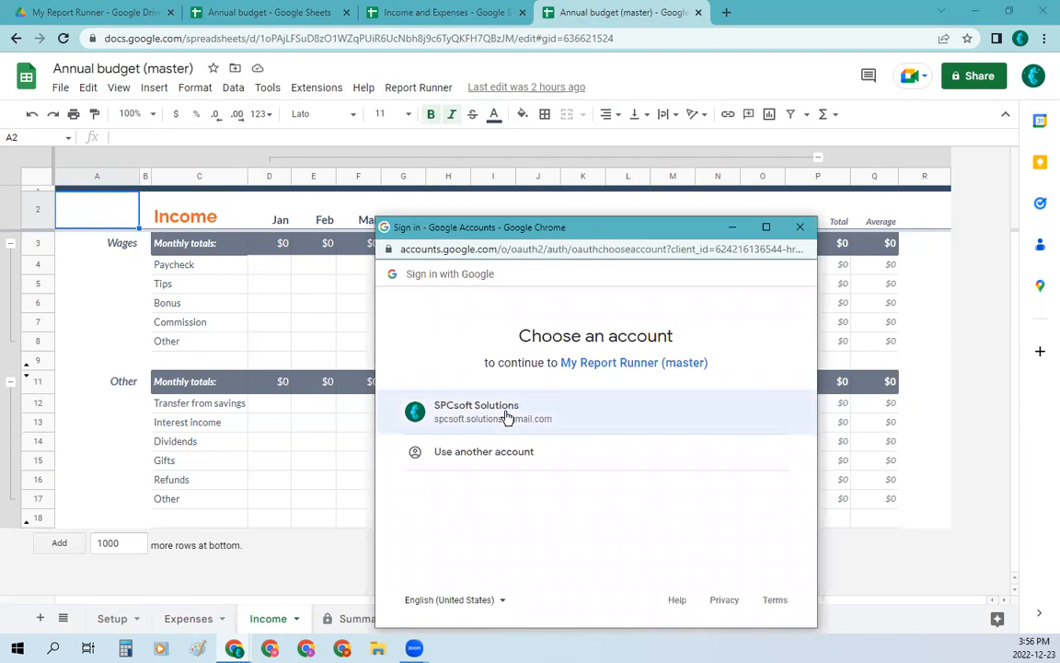
click(506, 411)
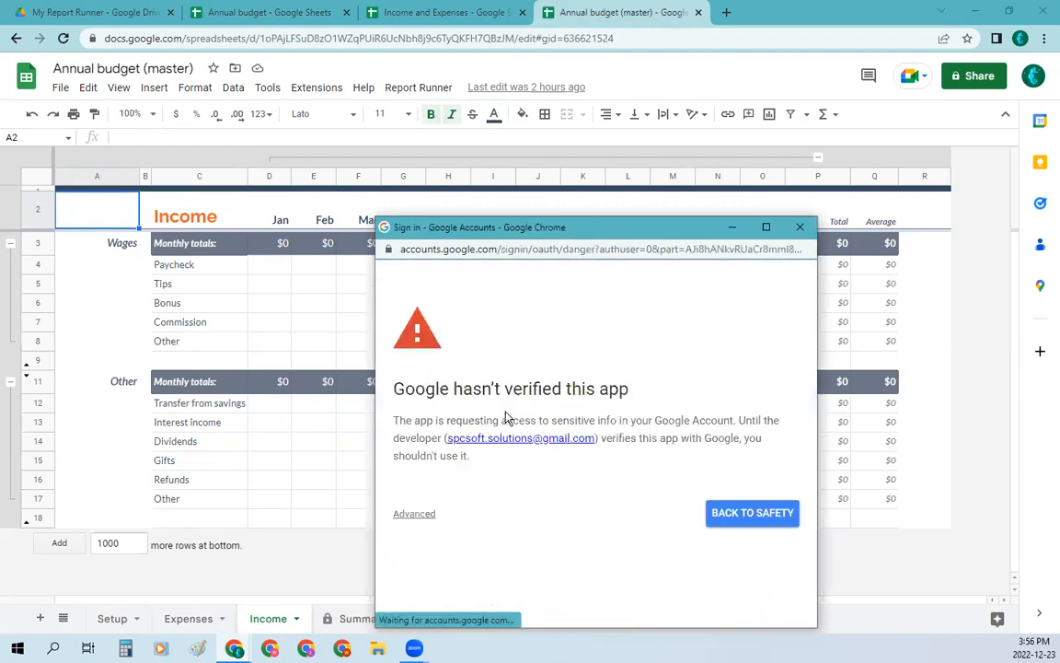
click(416, 514)
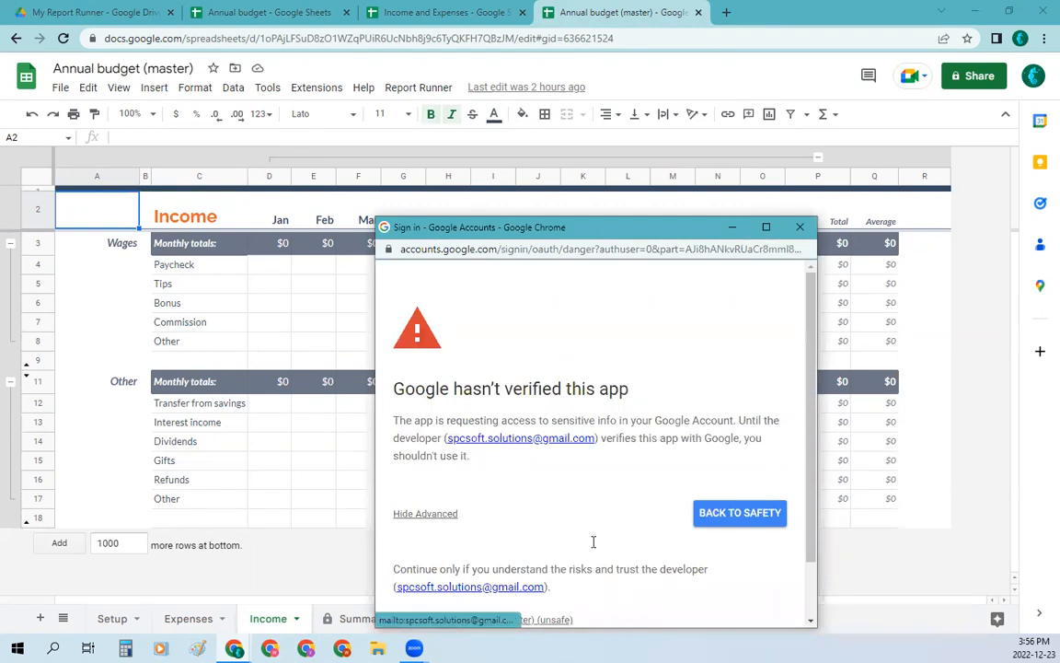
scroll(592, 542, down, 1)
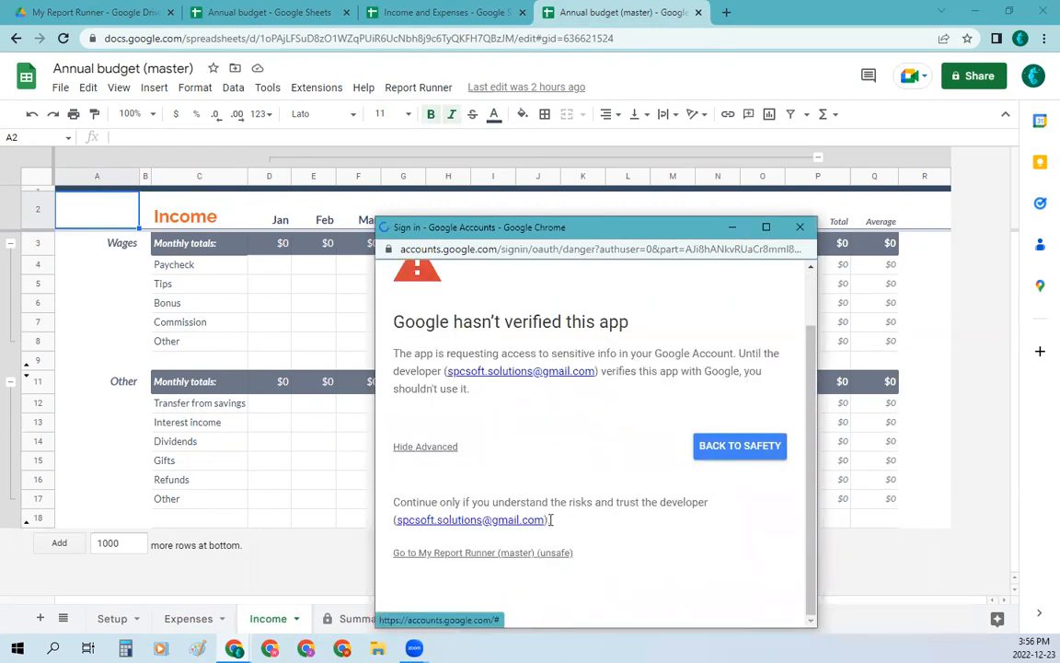
click(512, 554)
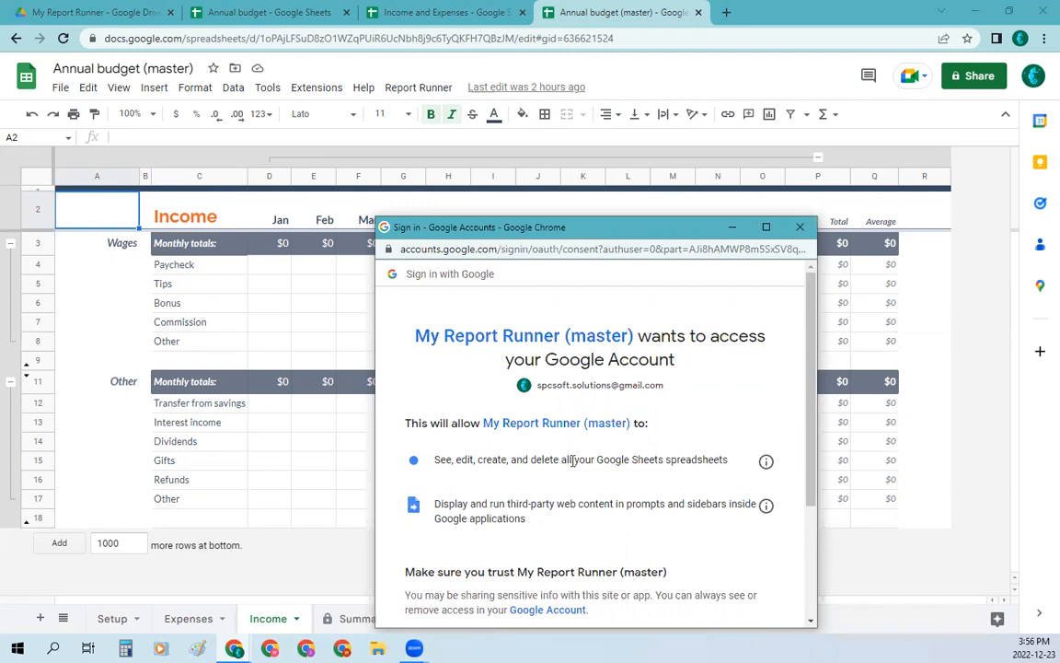
scroll(667, 532, down, 3)
click(671, 531)
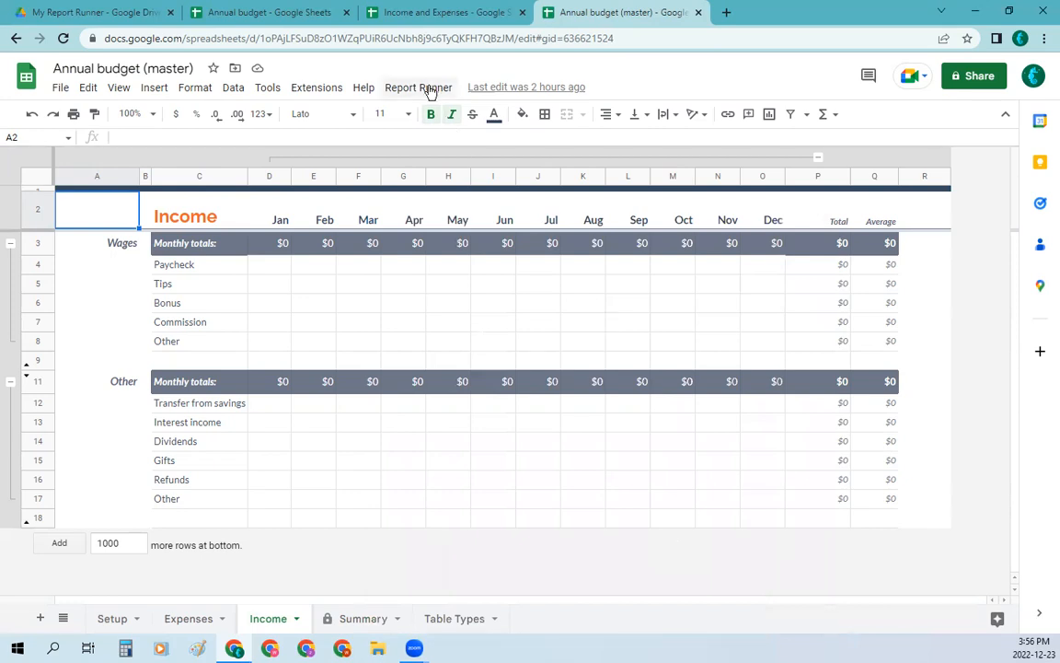
Step: View the new row label marker form for Income header A2 in the Report Runner sidebar, and close it without saving
click(428, 90)
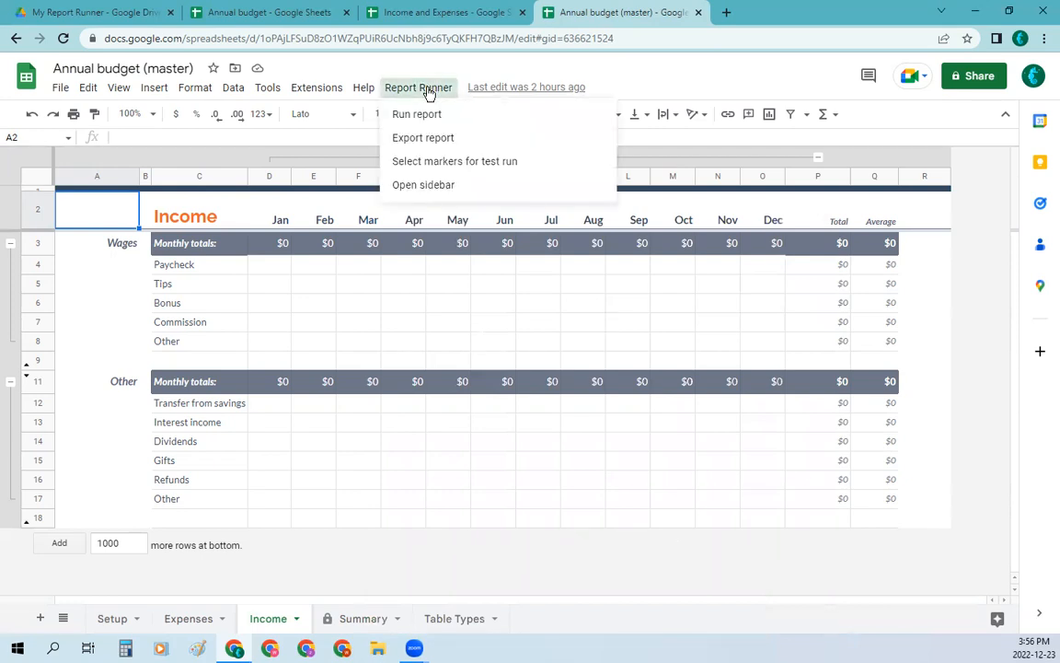
click(424, 187)
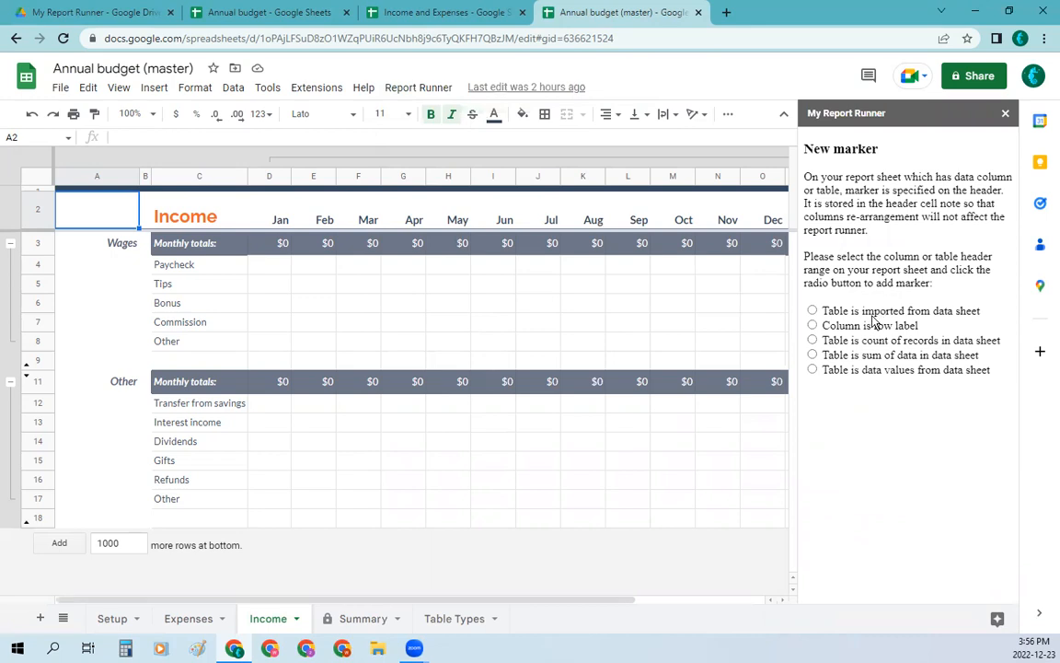
click(813, 327)
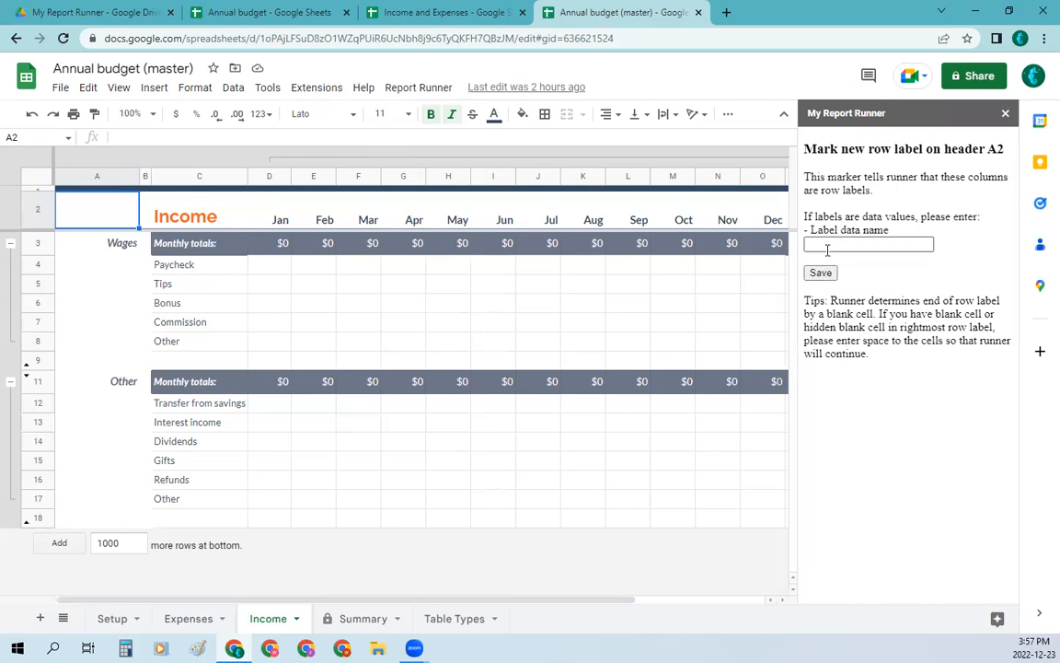
click(1007, 117)
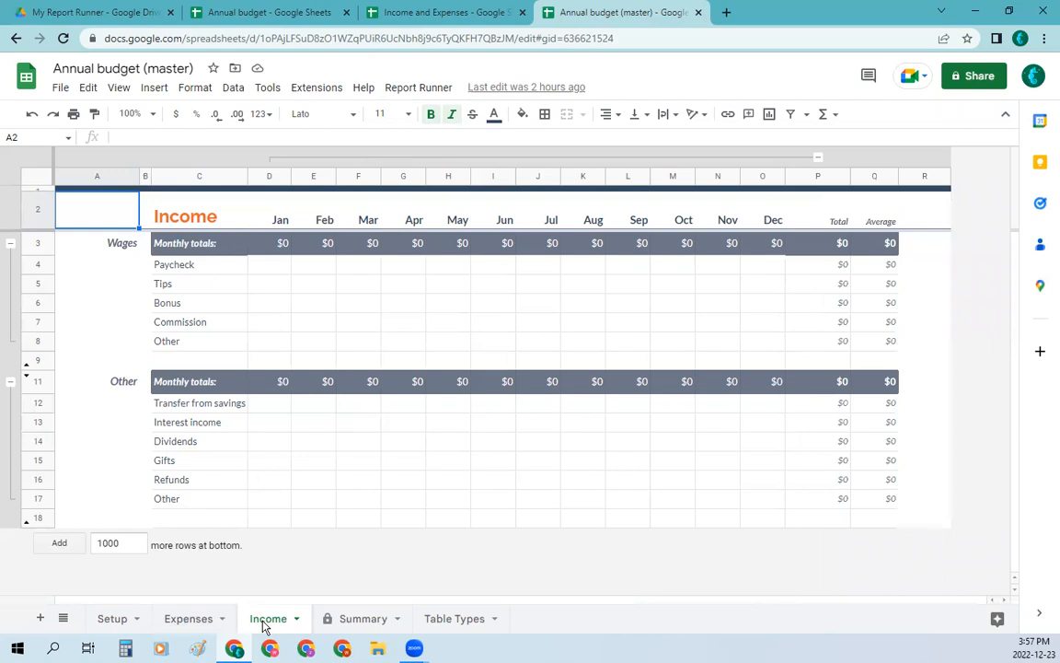
Step: Show the existing row label marker of header A2 on the Expenses sheet in the Report Runner sidebar
click(175, 624)
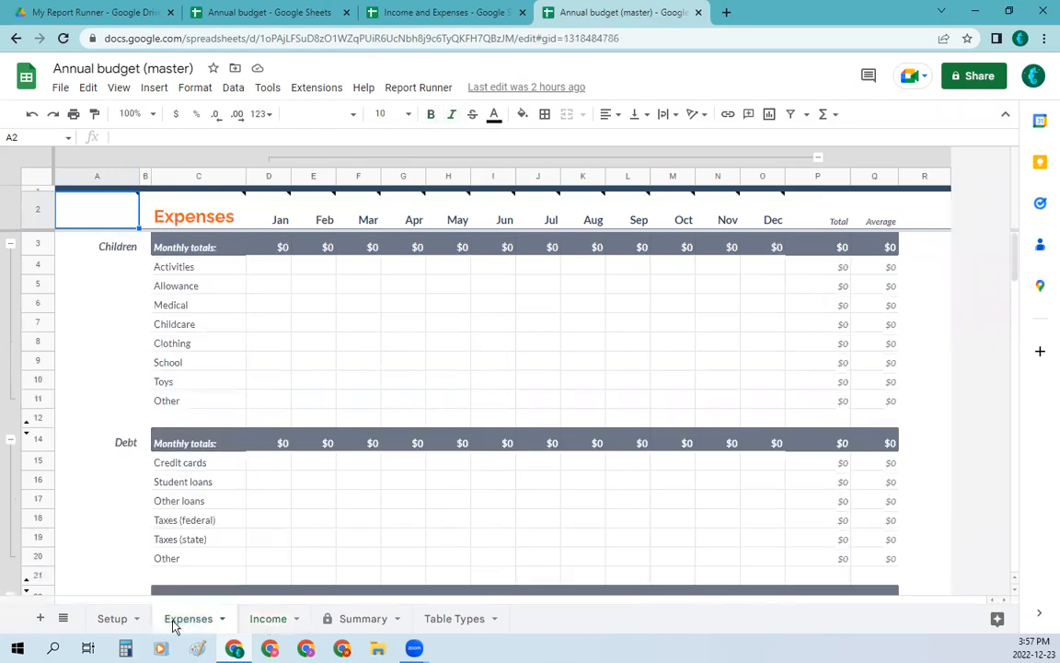
mouse_move(115, 218)
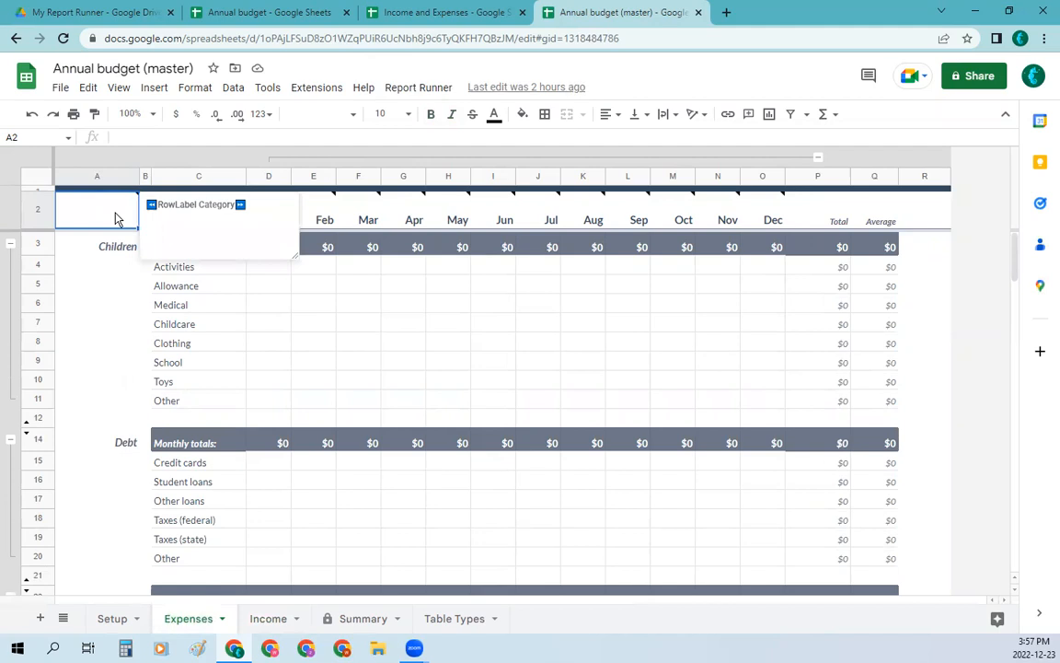
click(386, 88)
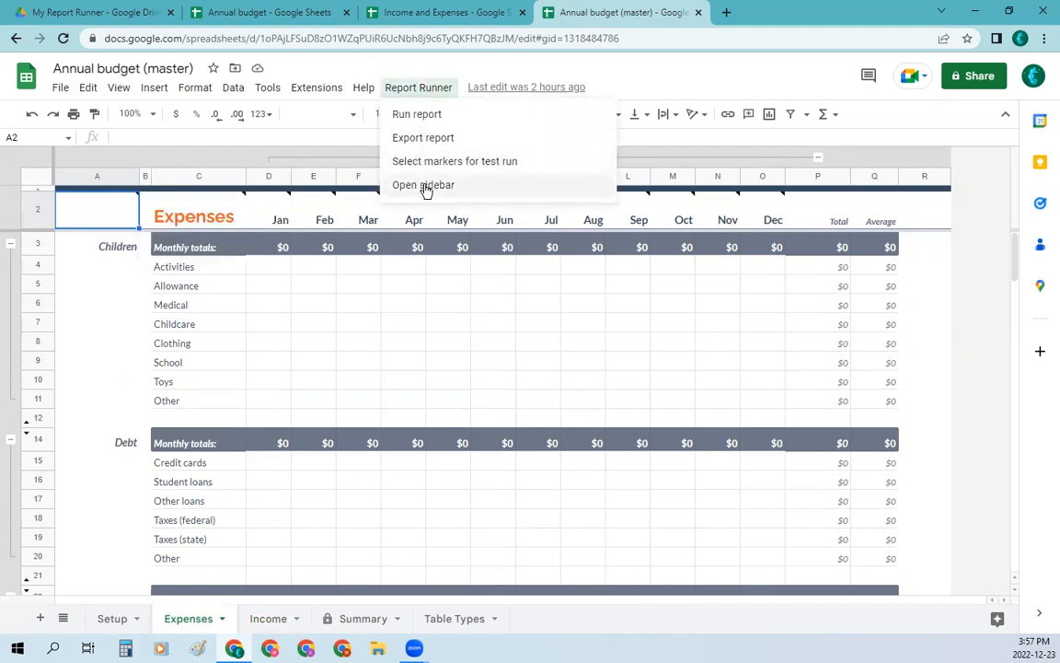
click(426, 187)
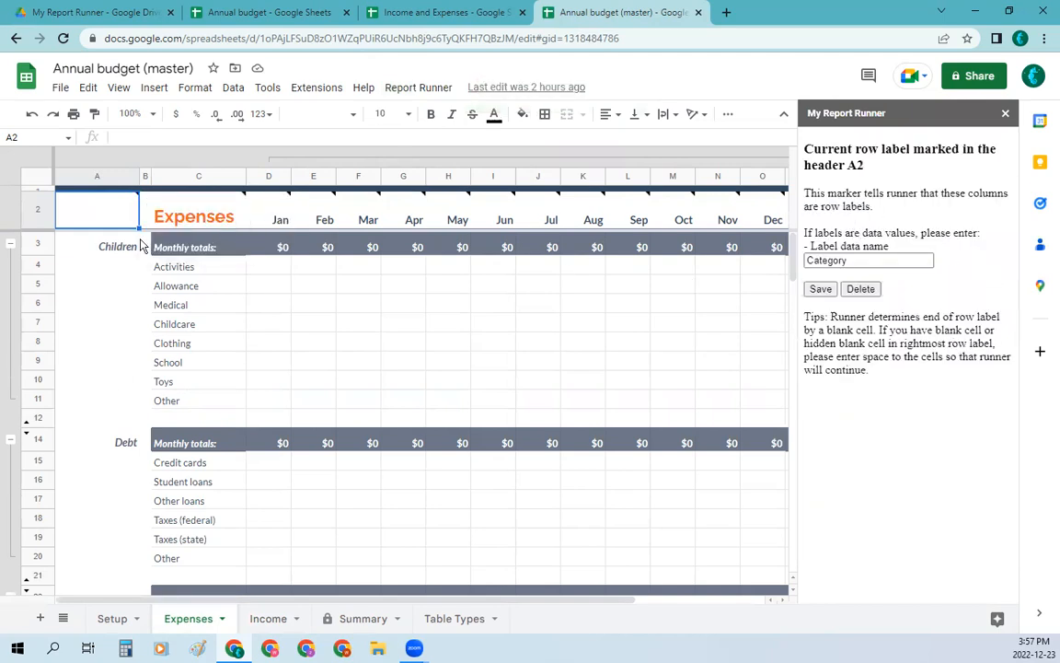
Step: Show the row label marker of Expenses header C2 in the sidebar and check it against the Income and Expenses data
mouse_move(195, 211)
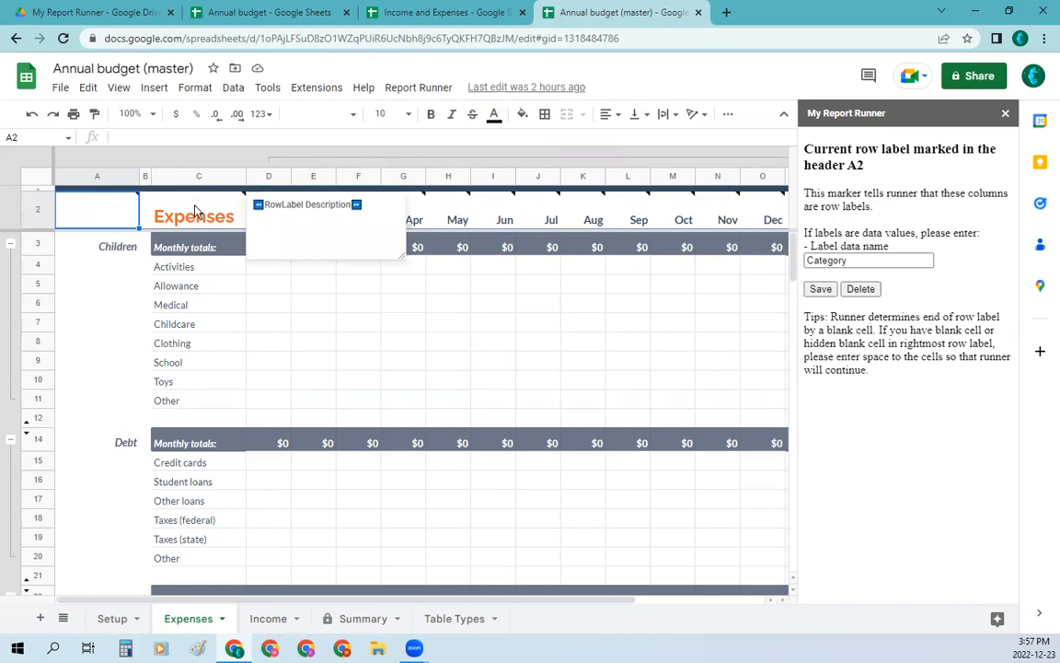
click(194, 211)
click(417, 87)
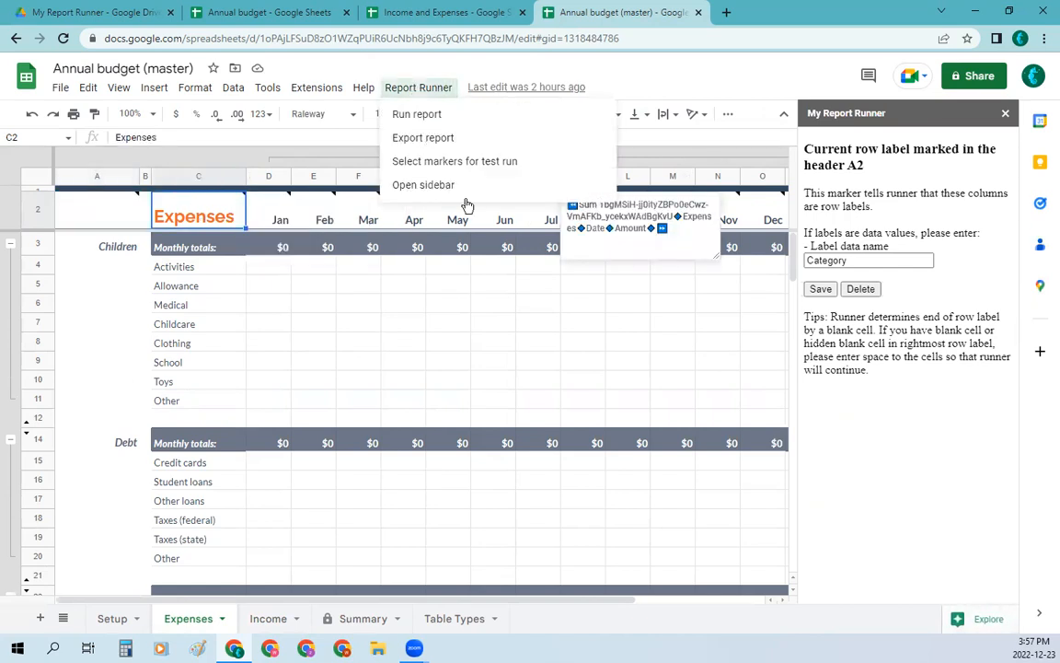
click(422, 187)
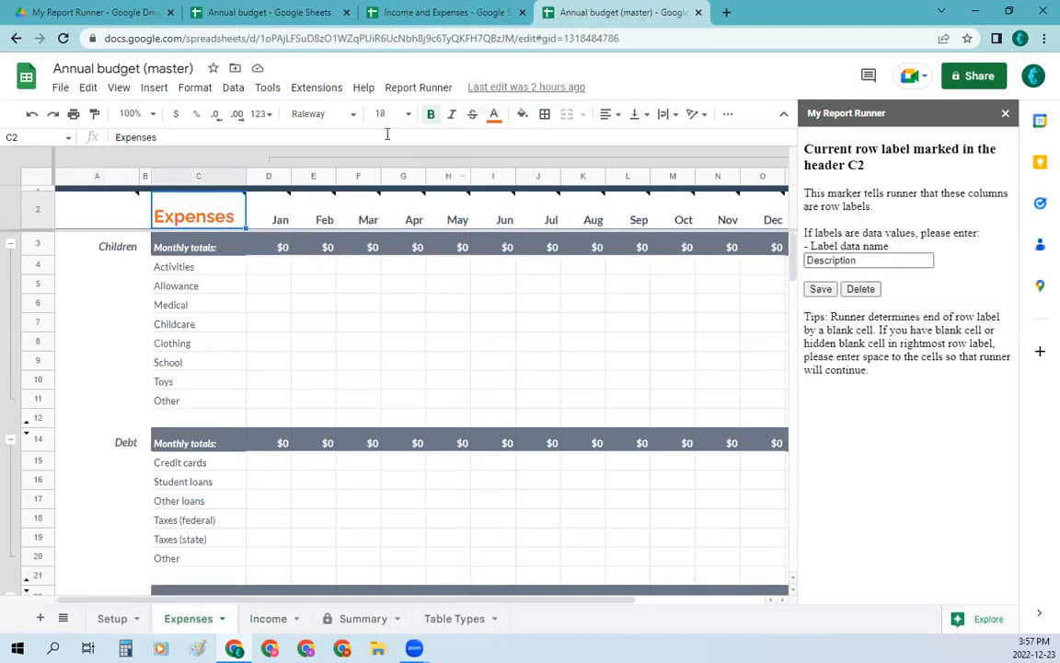
click(392, 14)
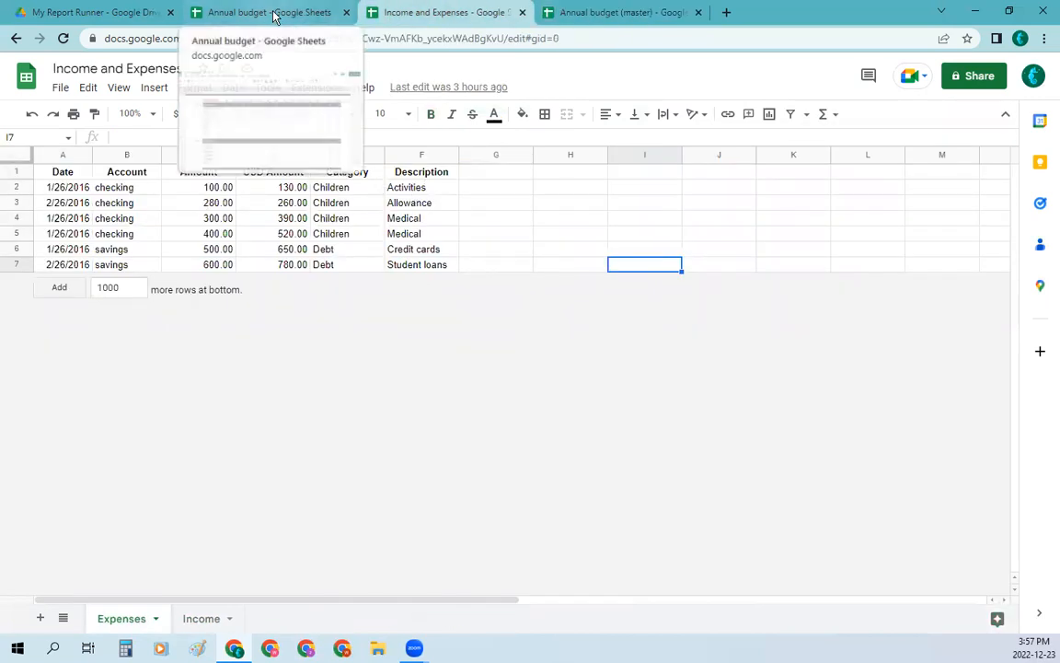
click(684, 24)
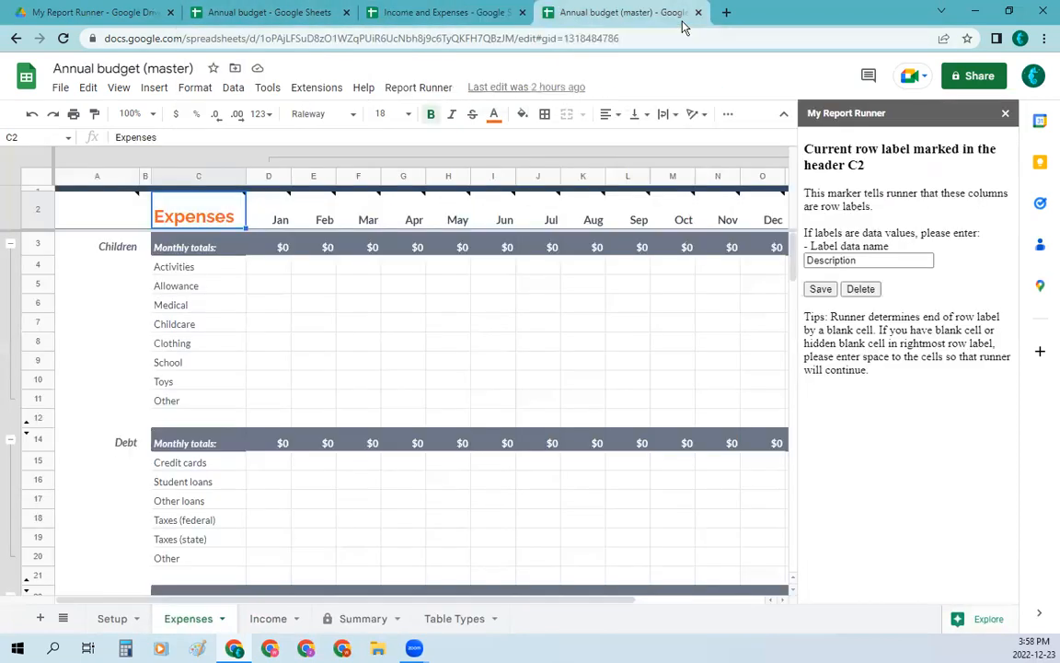
Step: Show the existing Sum marker of the Jan header D2 on the Expenses sheet in the Report Runner sidebar
click(281, 212)
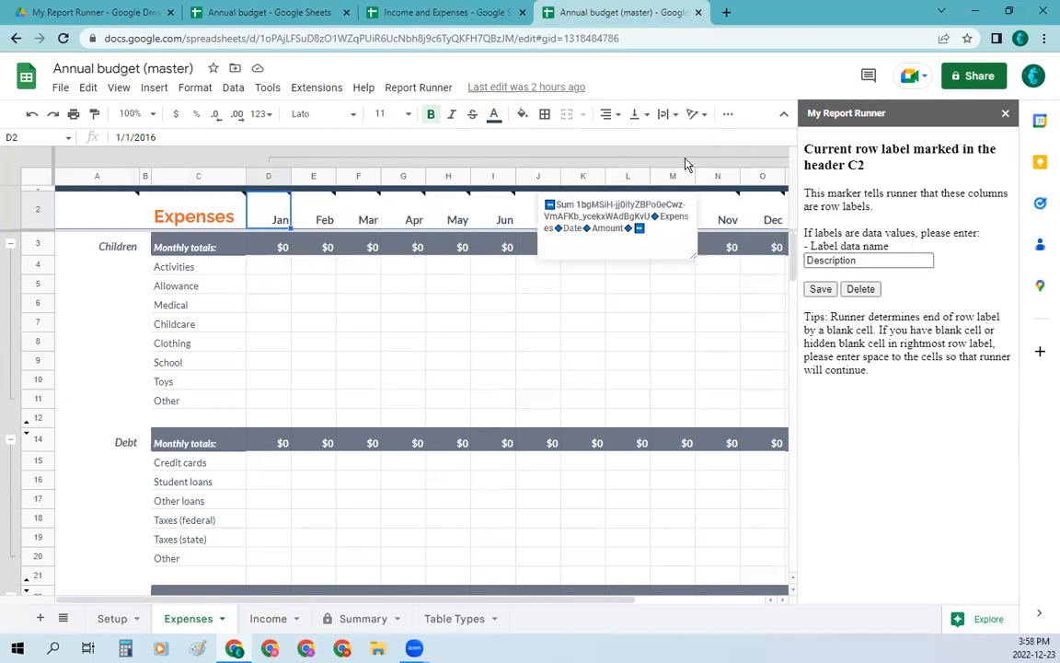
click(440, 92)
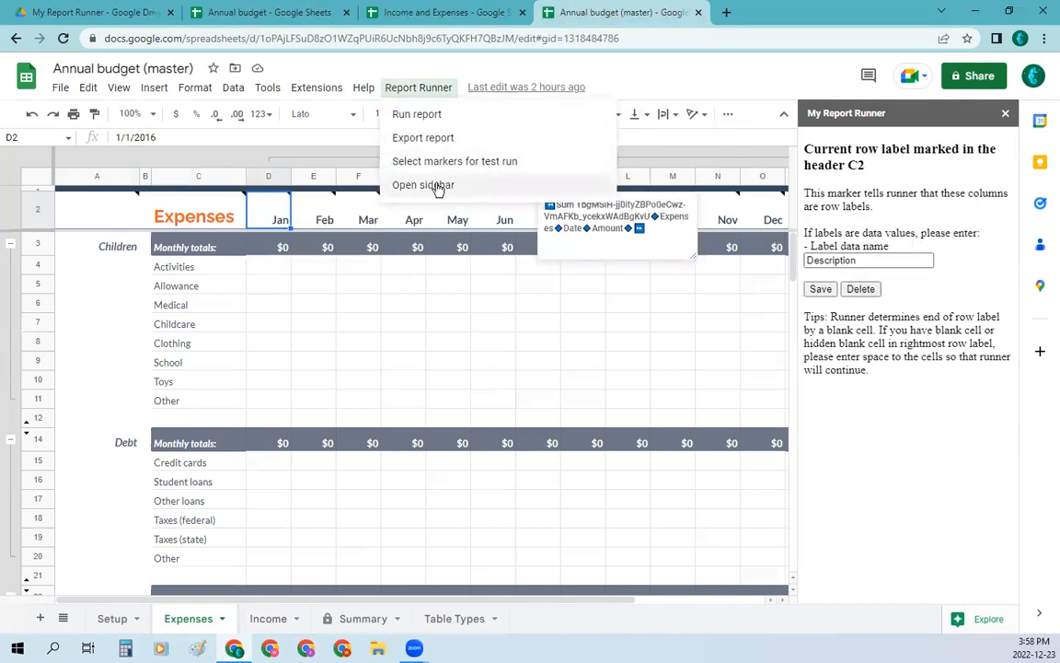
click(437, 183)
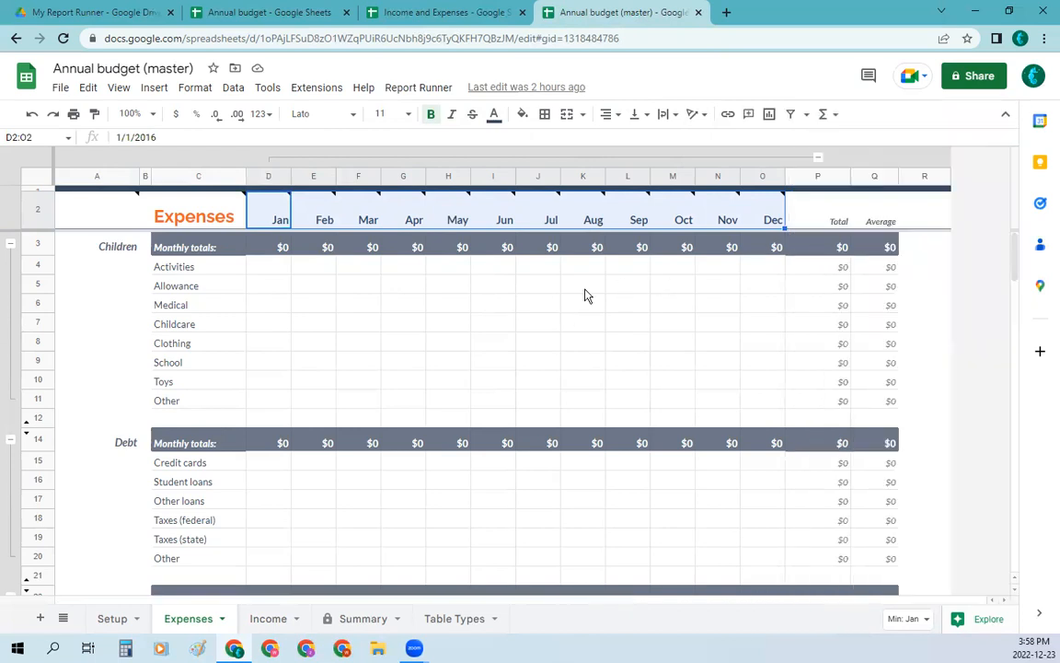
Step: Run the report on Annual budget (master) and check the filled amounts on the Expenses sheet
click(436, 90)
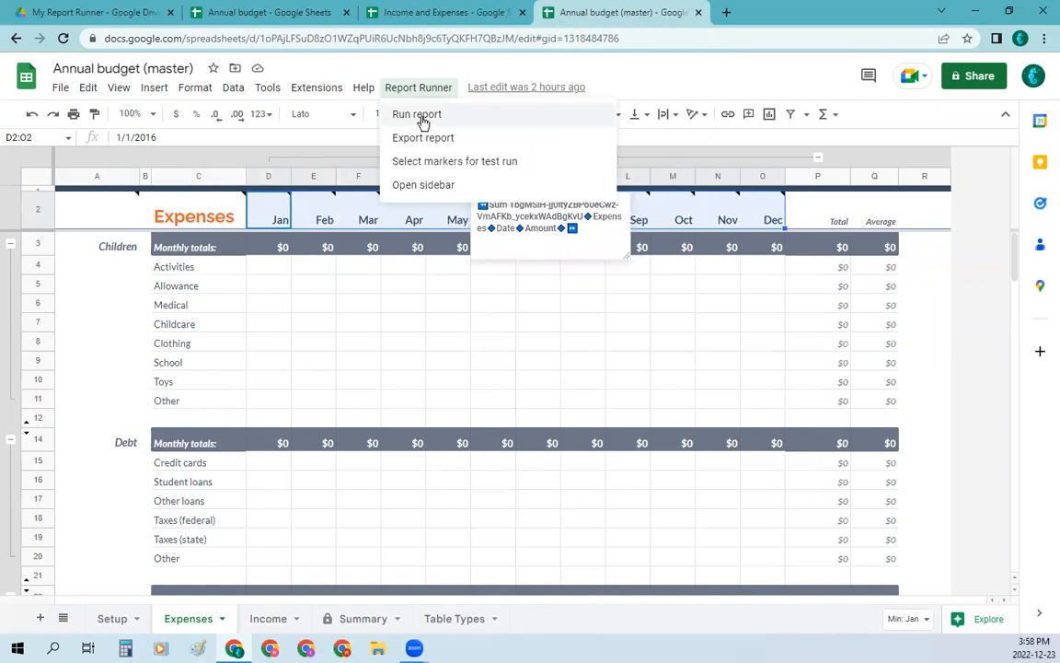
click(422, 115)
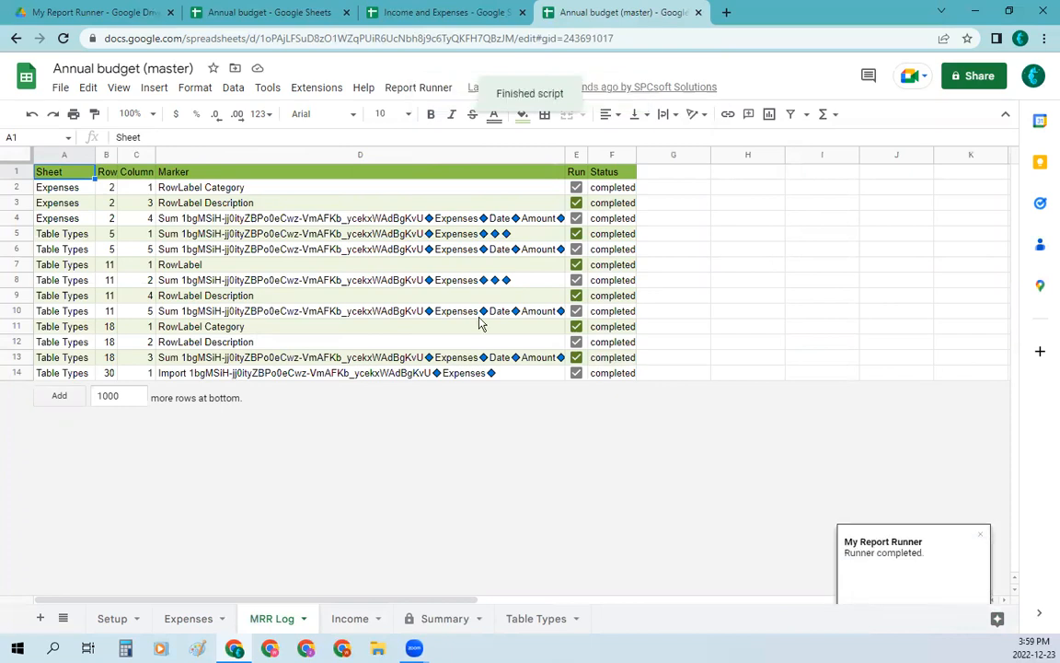
click(187, 621)
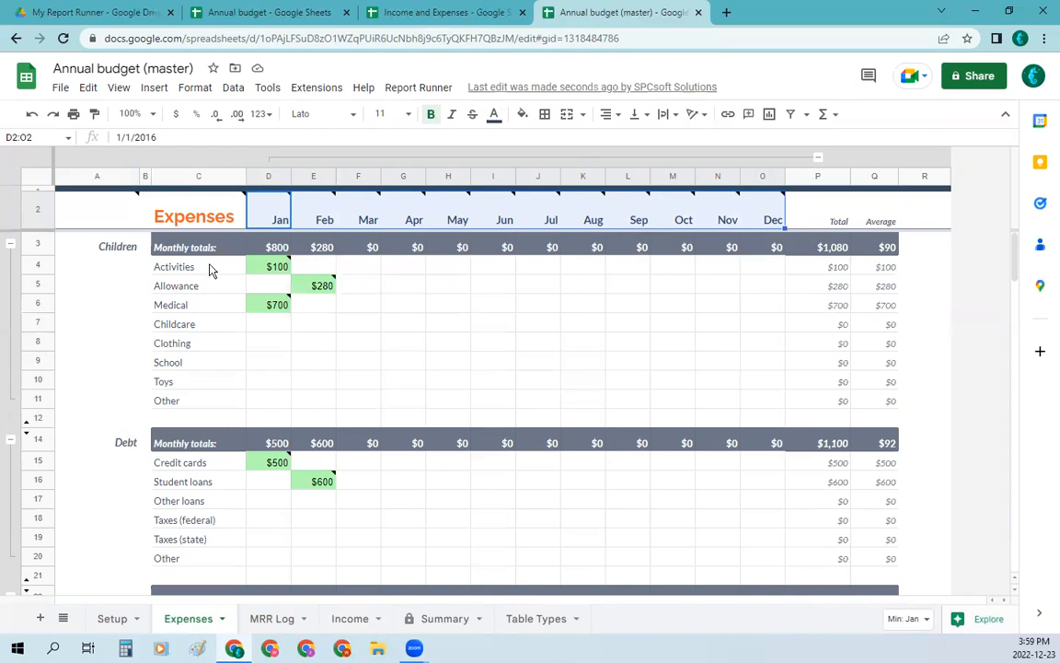
mouse_move(327, 293)
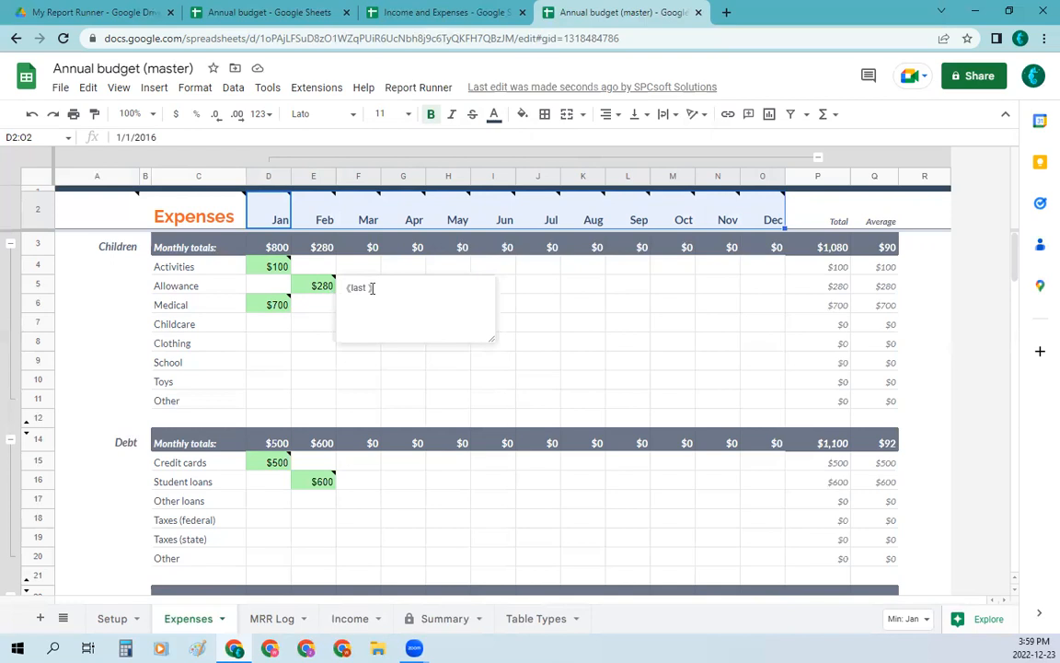
Step: Set the Children Allowance amount in cell C3 of the Income and Expenses spreadsheet's Expenses sheet to 320
click(405, 20)
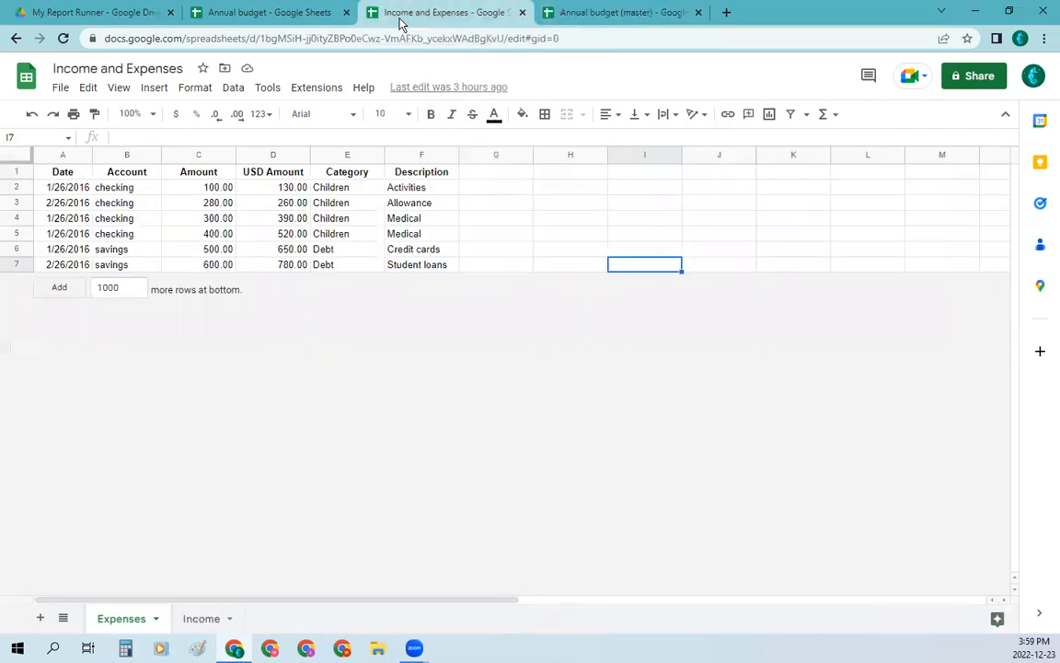
click(211, 207)
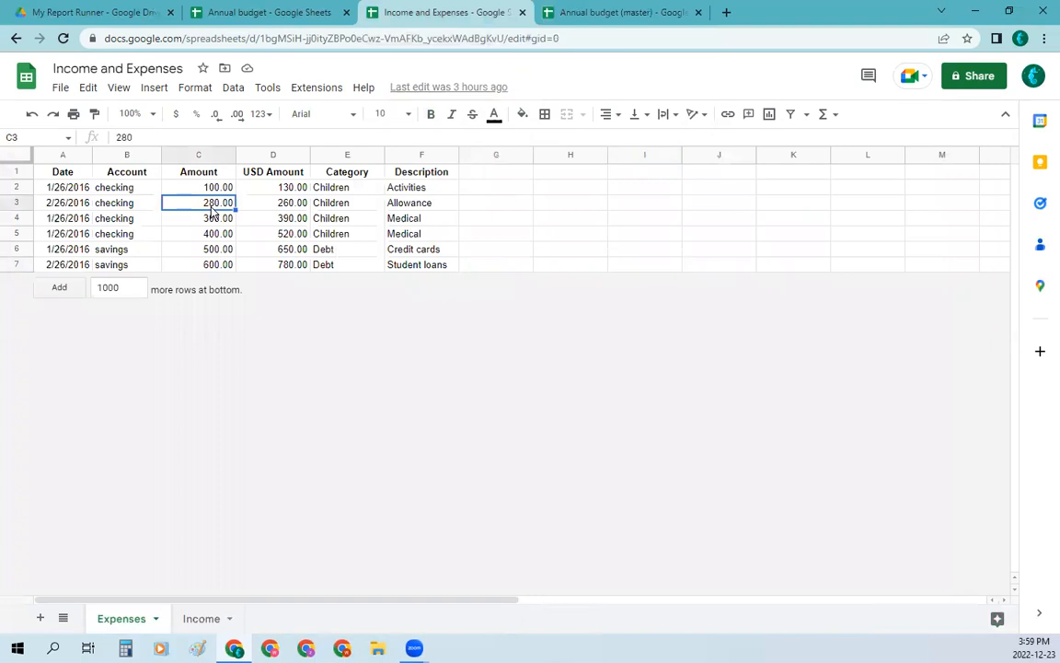
text(320)
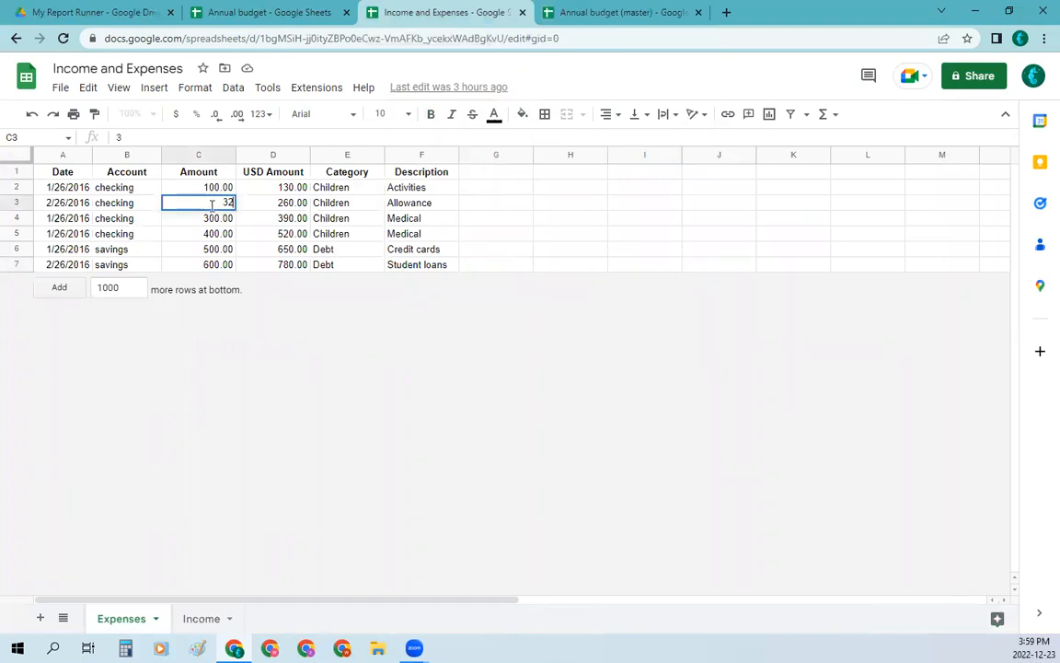
click(324, 351)
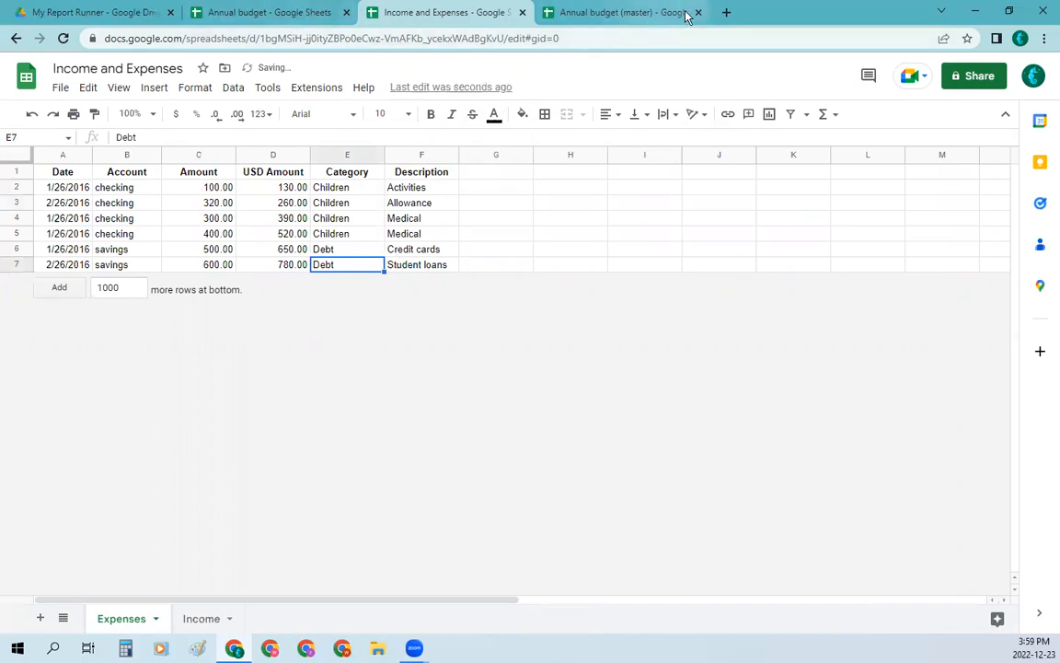
Step: Rerun the report on Annual budget (master) with the changed data and review the updated Expenses sheet
click(612, 13)
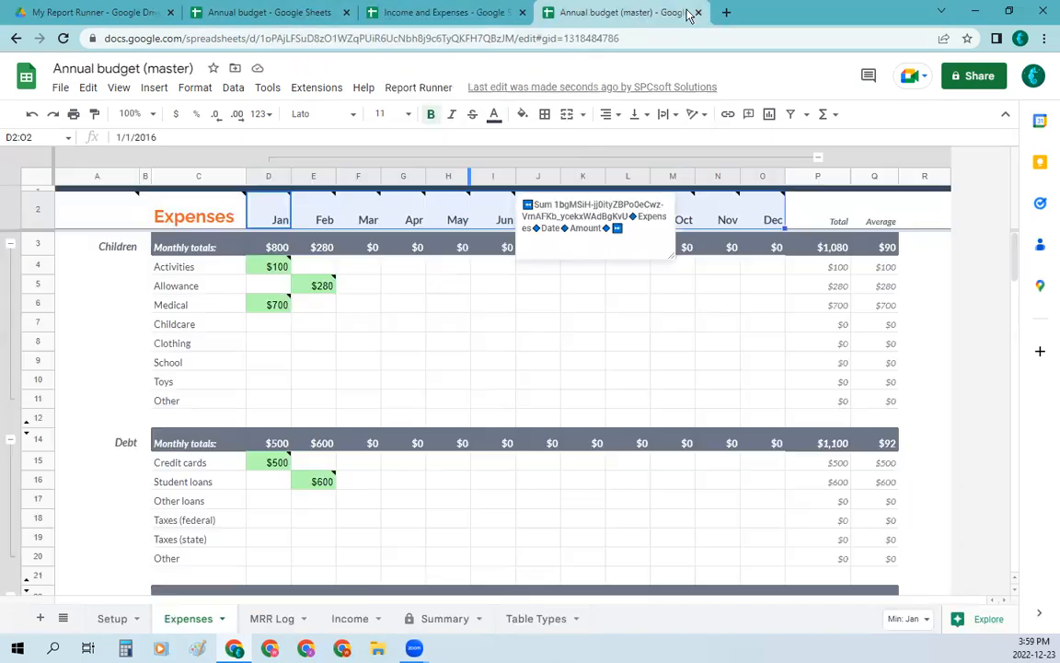
click(429, 89)
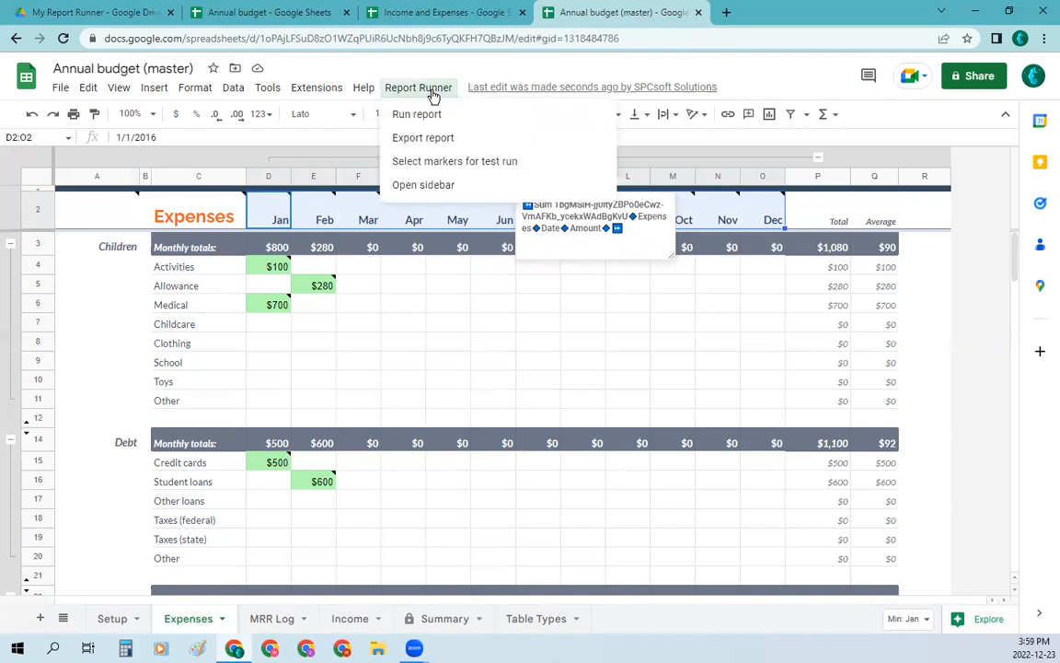
click(423, 122)
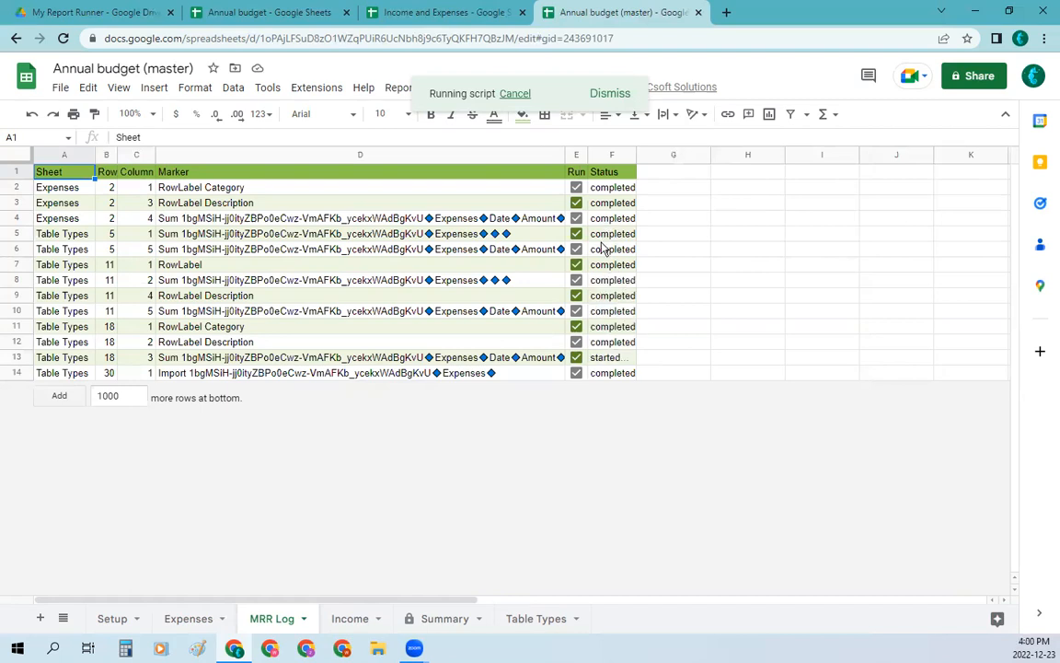
click(189, 622)
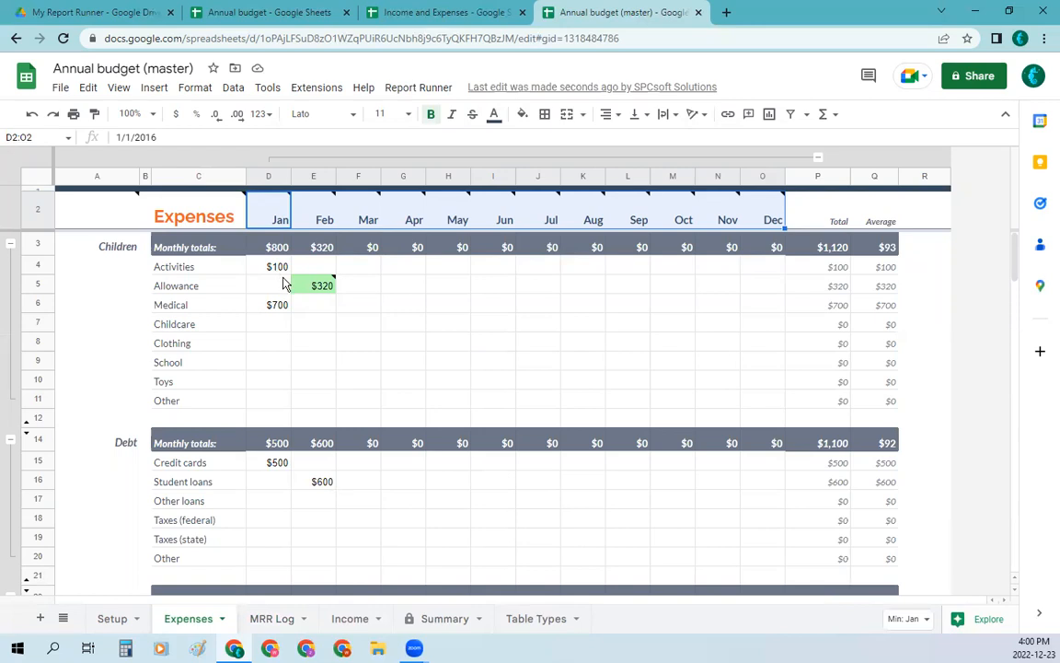
Step: Export the Annual budget (master) report as a separate spreadsheet with Report Runner
click(425, 89)
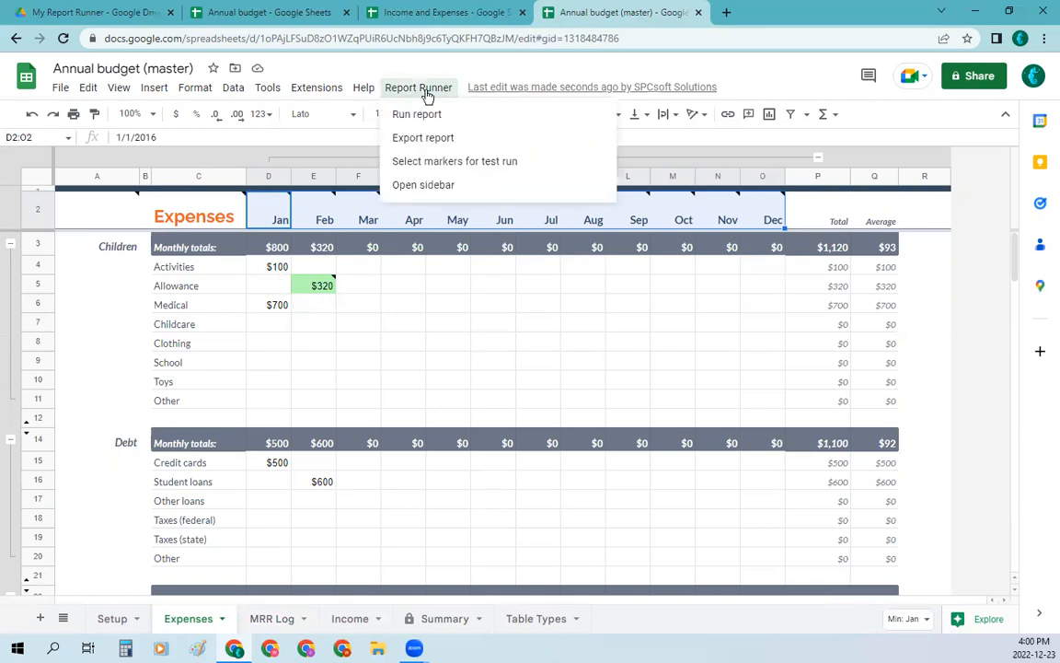
click(429, 140)
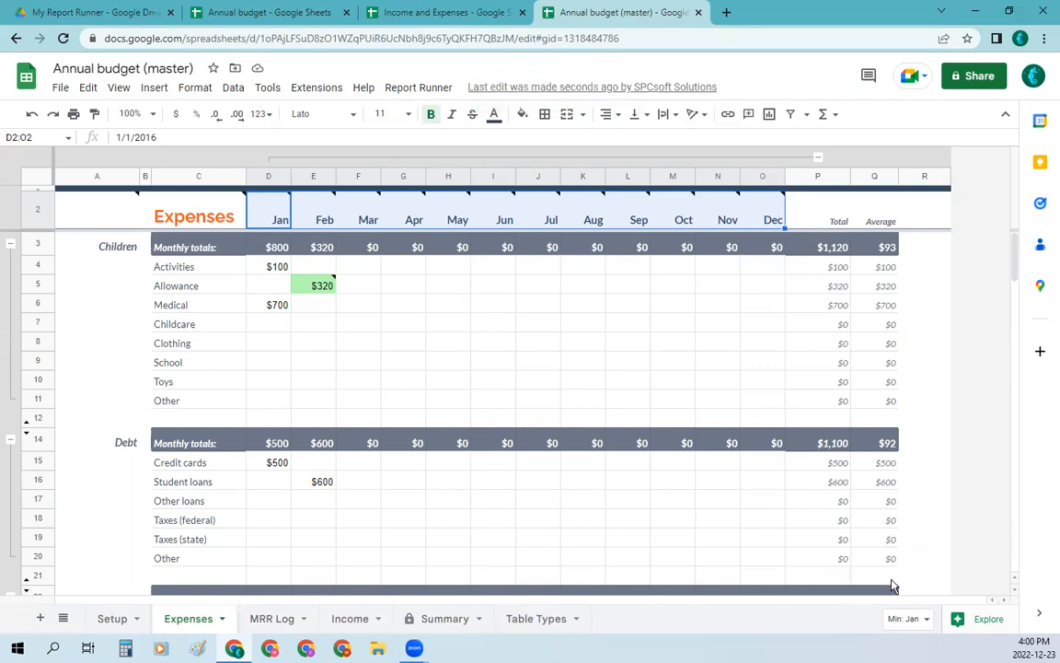
mouse_move(202, 197)
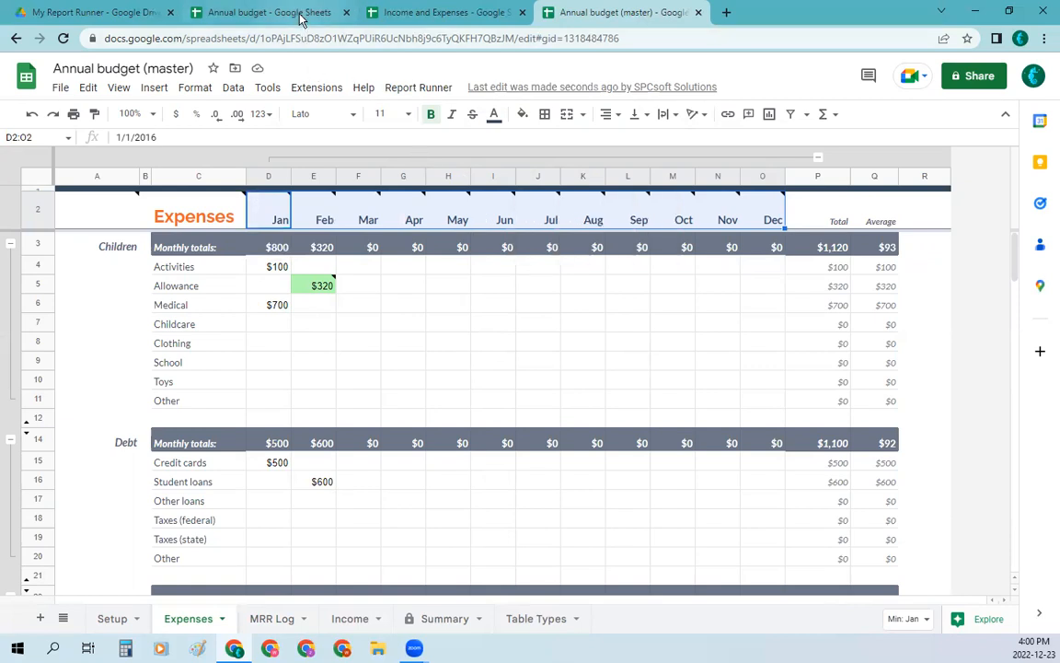
click(136, 13)
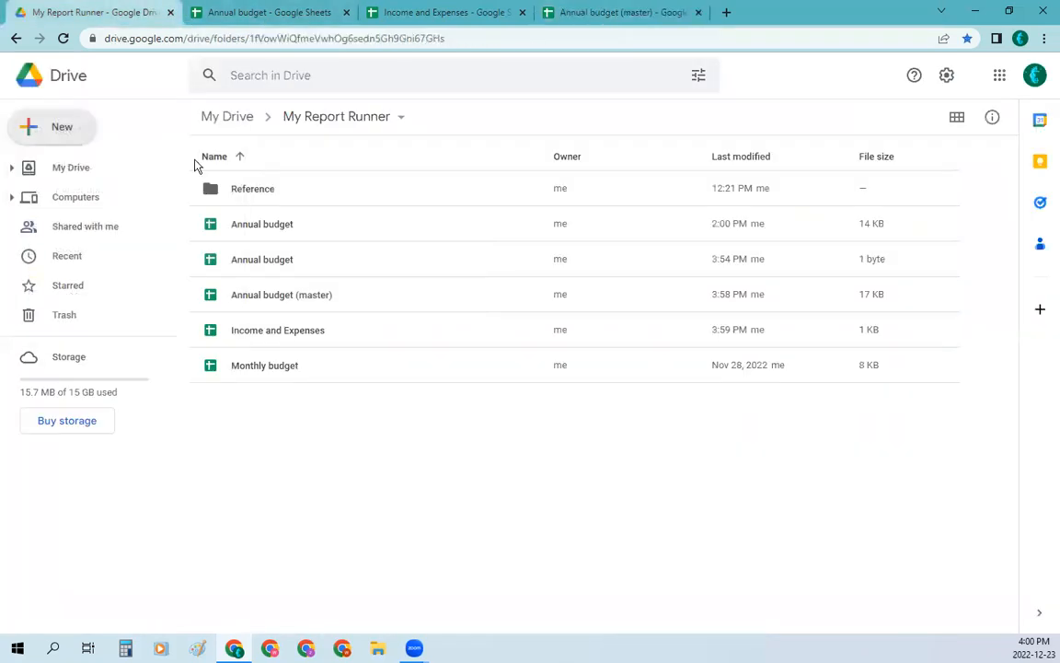
click(241, 125)
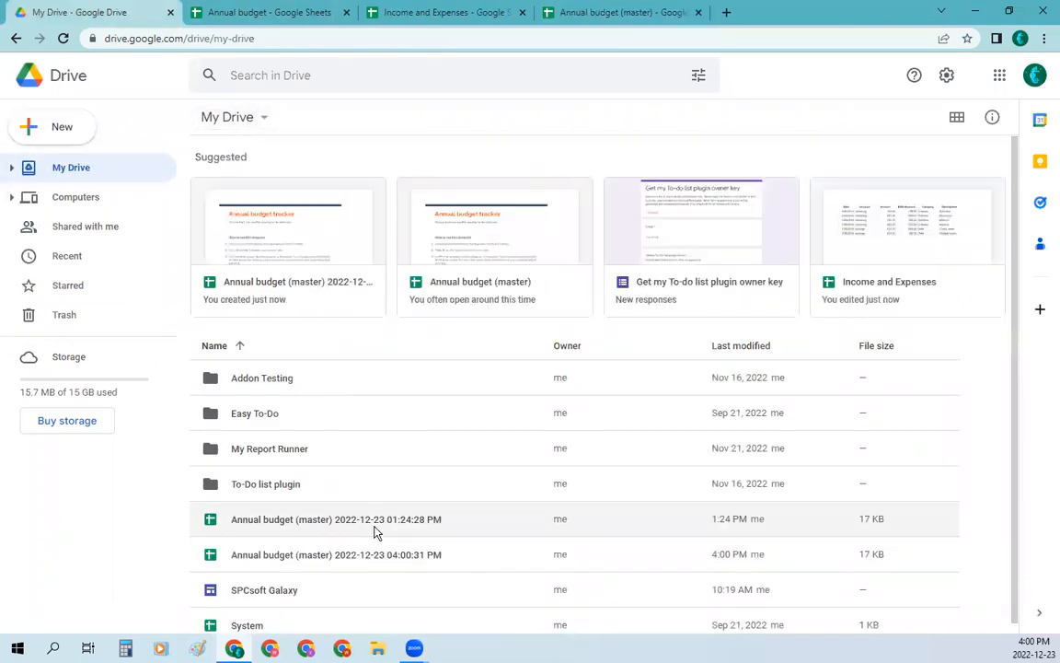
click(375, 564)
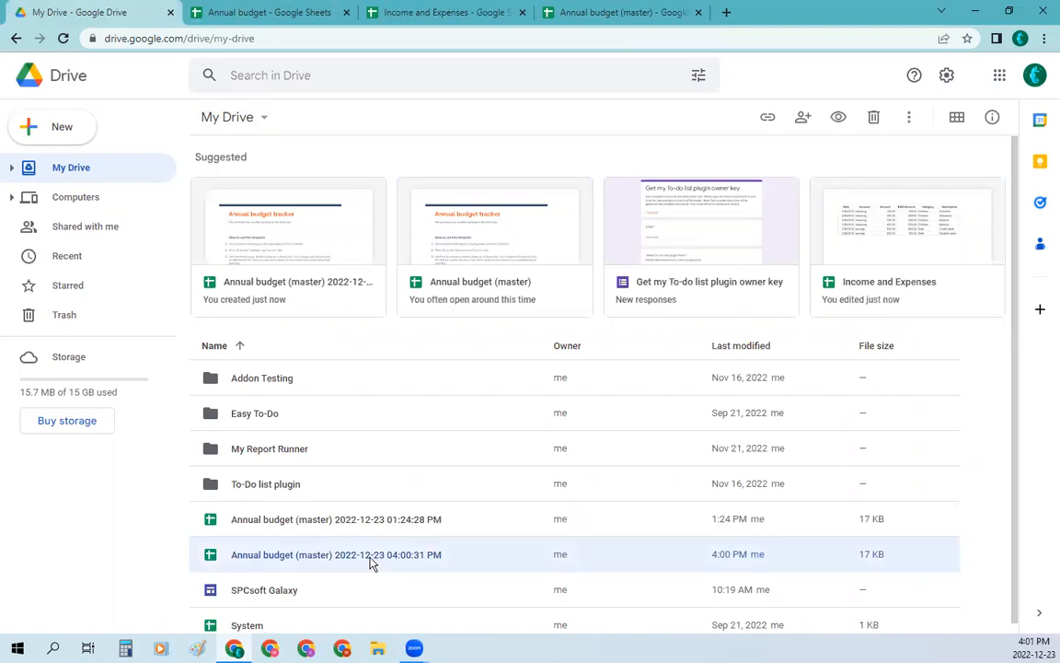
double_click(372, 558)
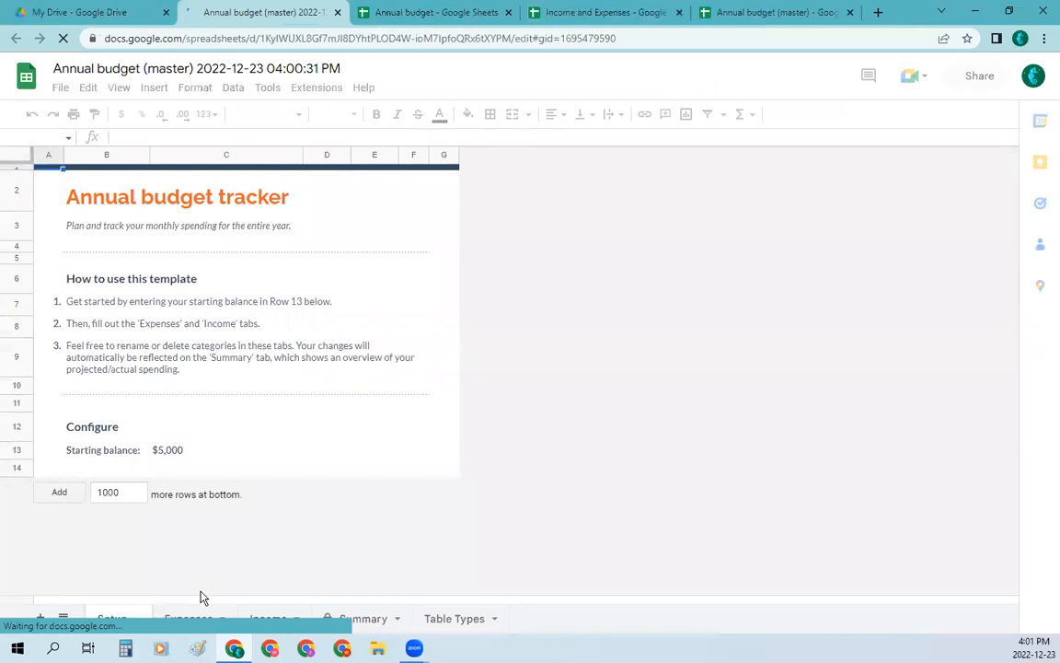
click(194, 621)
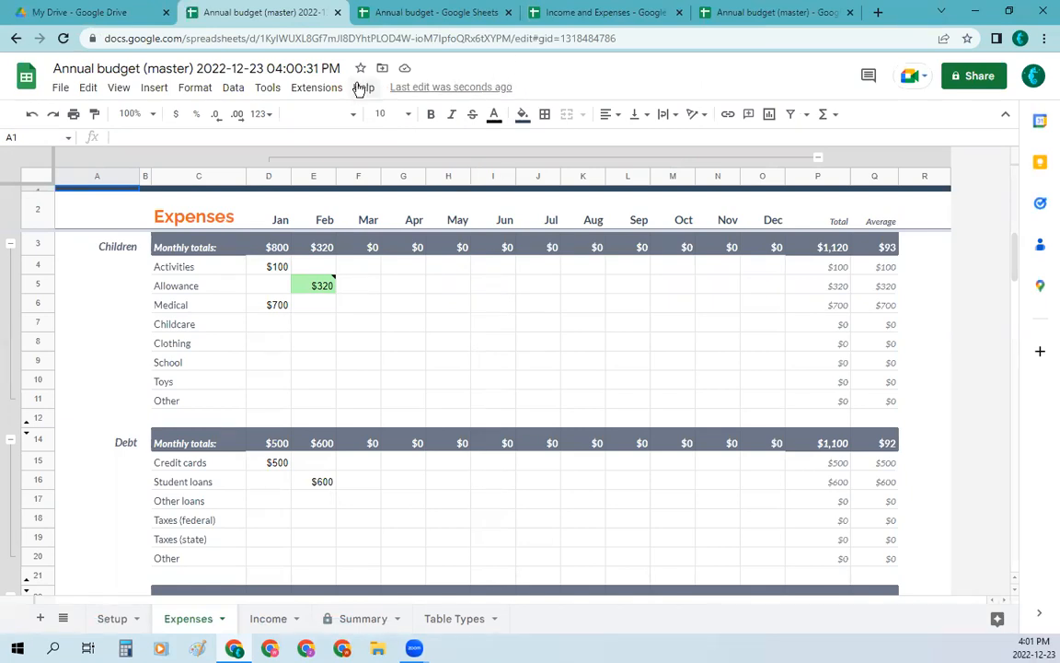
Step: Examine the example tables on the Table Types sheet of Annual budget (master) and open the Report Runner sidebar there
click(747, 19)
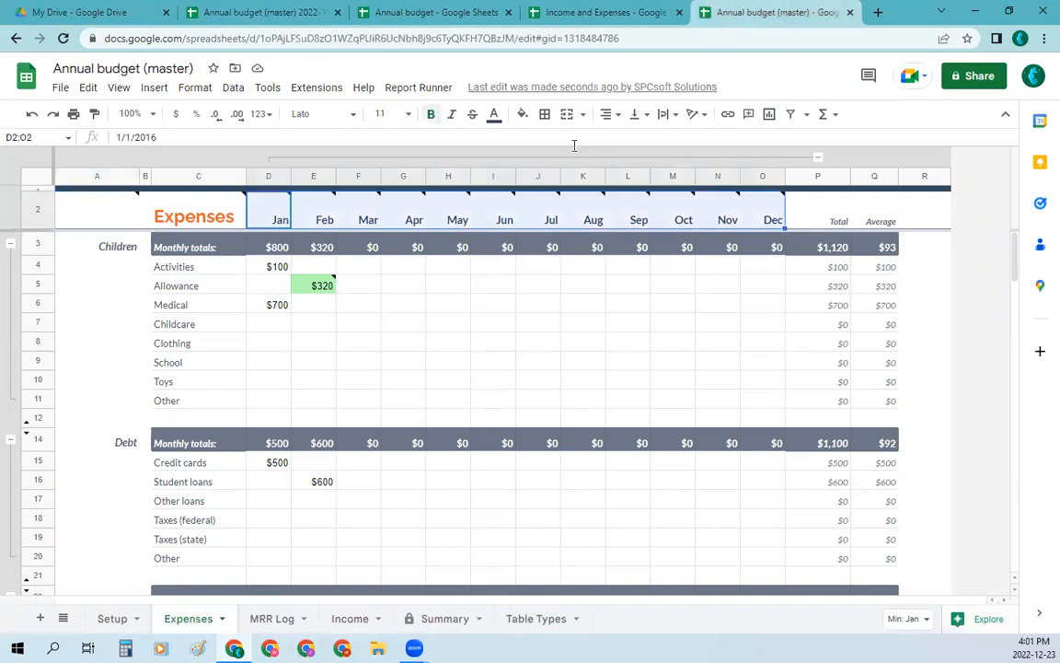
click(416, 89)
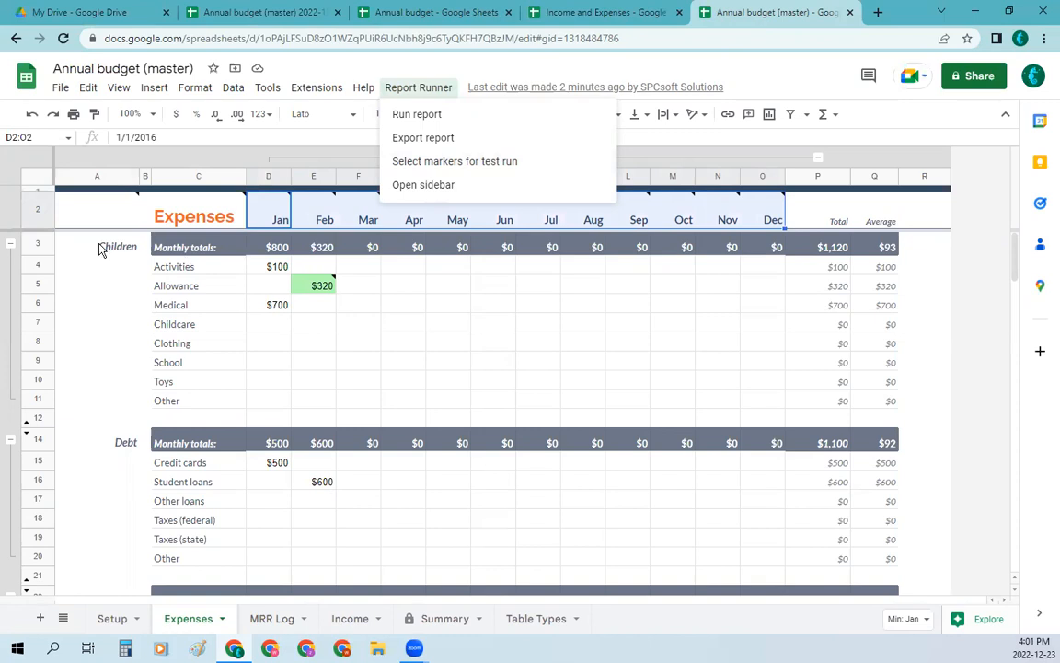
mouse_move(105, 222)
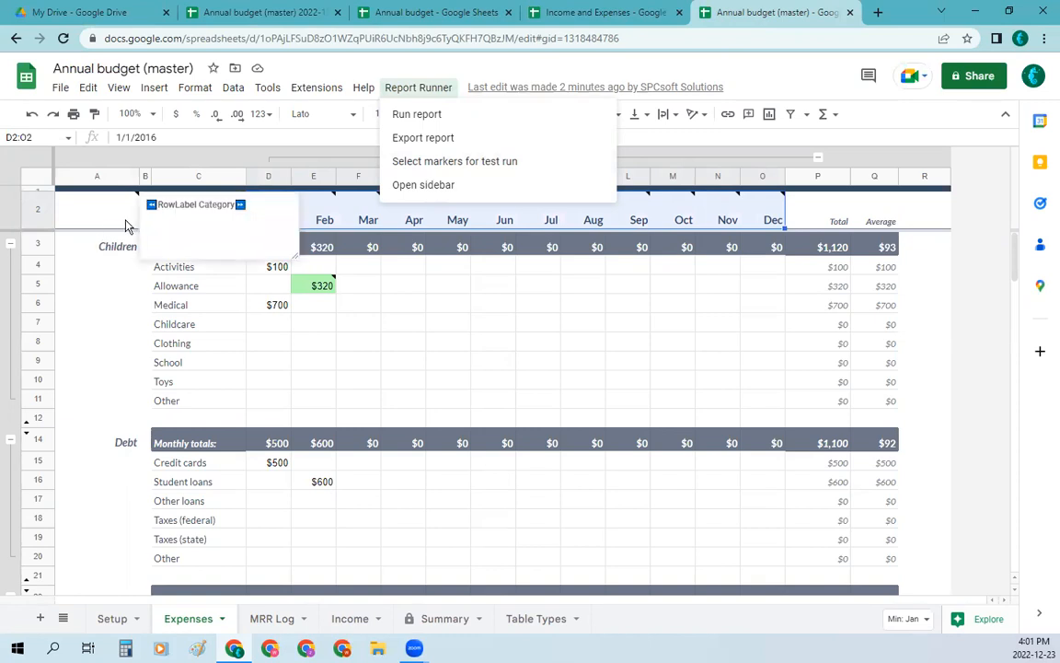
click(539, 620)
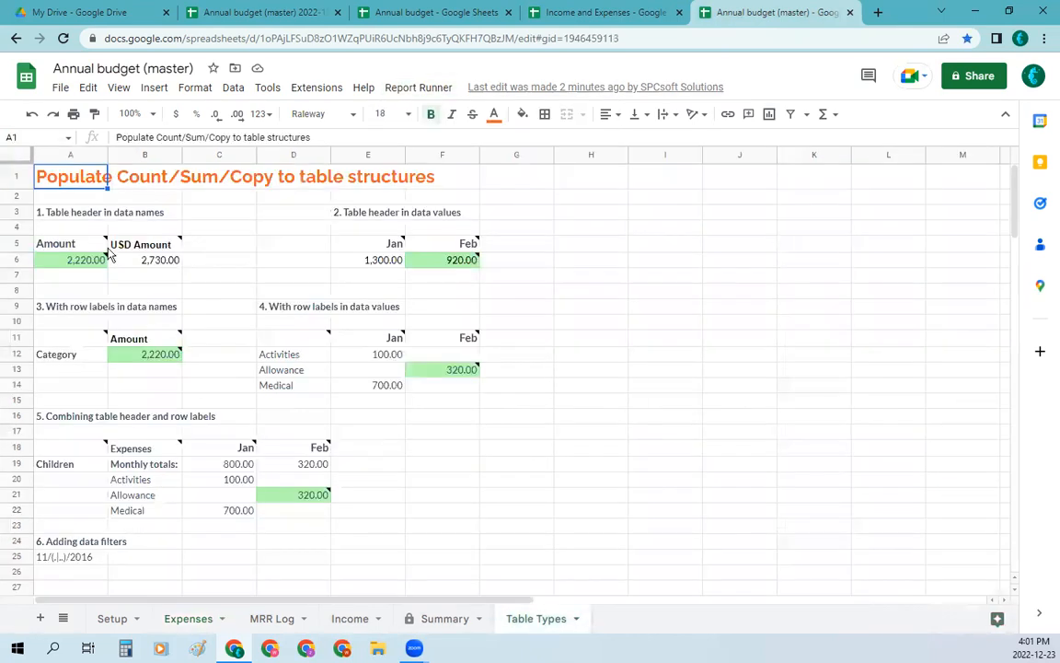
mouse_move(88, 243)
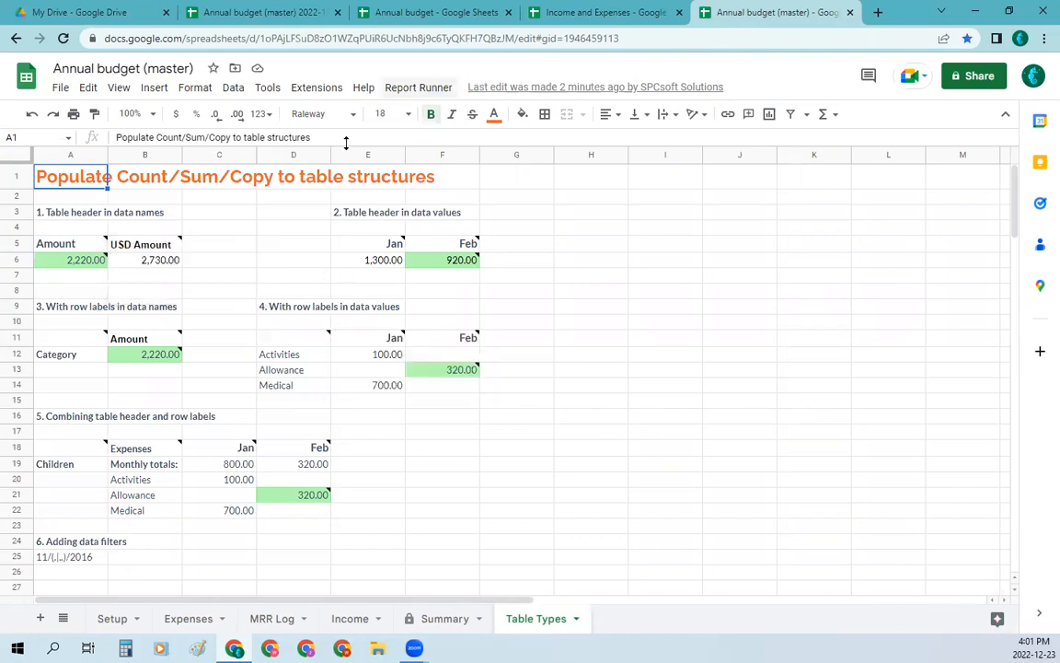
click(441, 95)
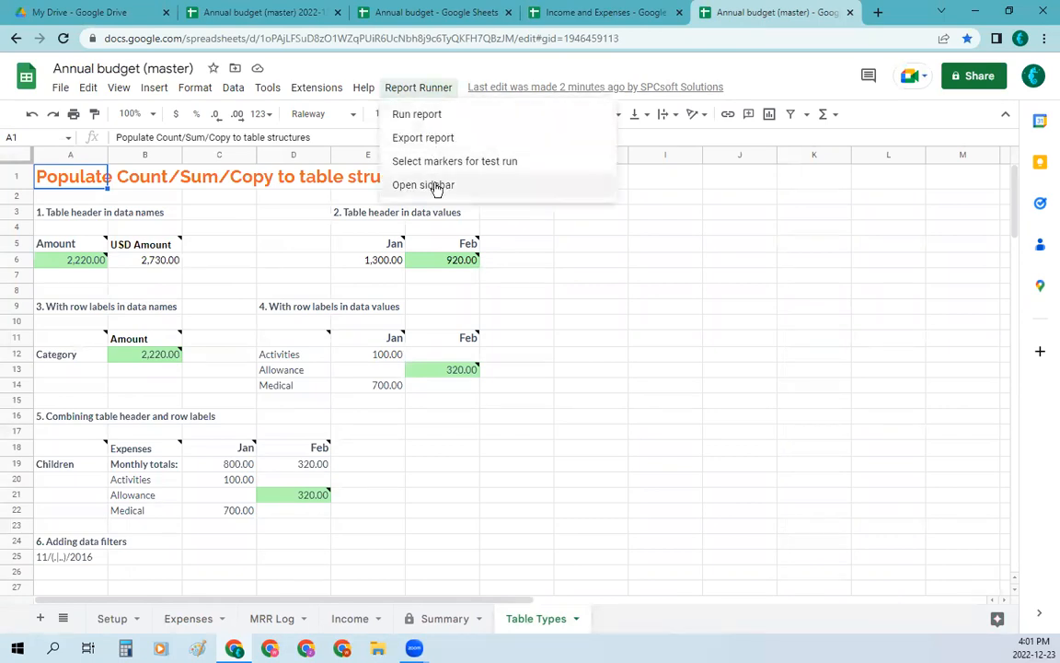